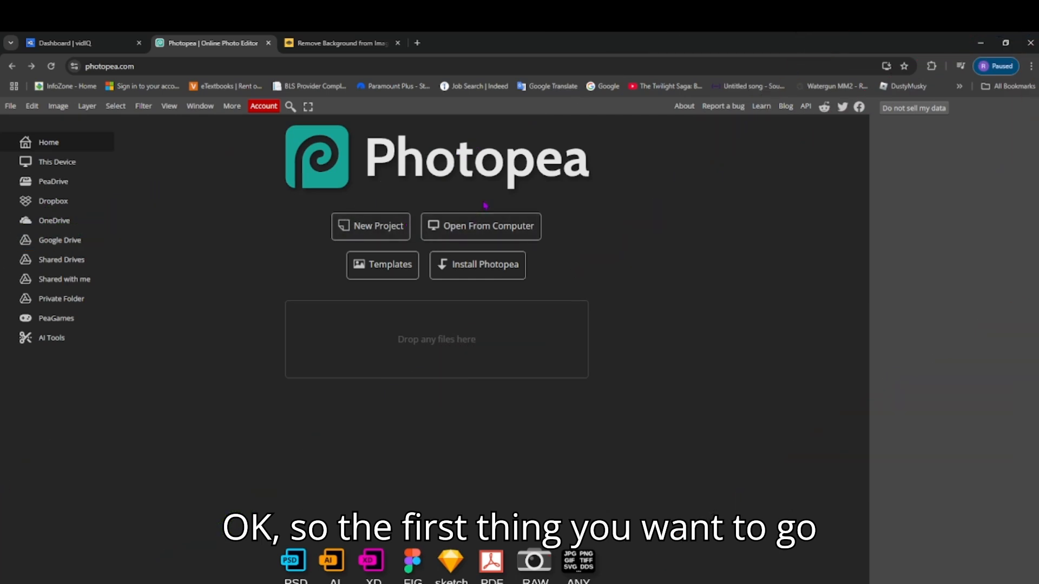
Look over the Photopea editor and the remove.bg background remover websites.
left_click_drag(135, 66, 111, 66)
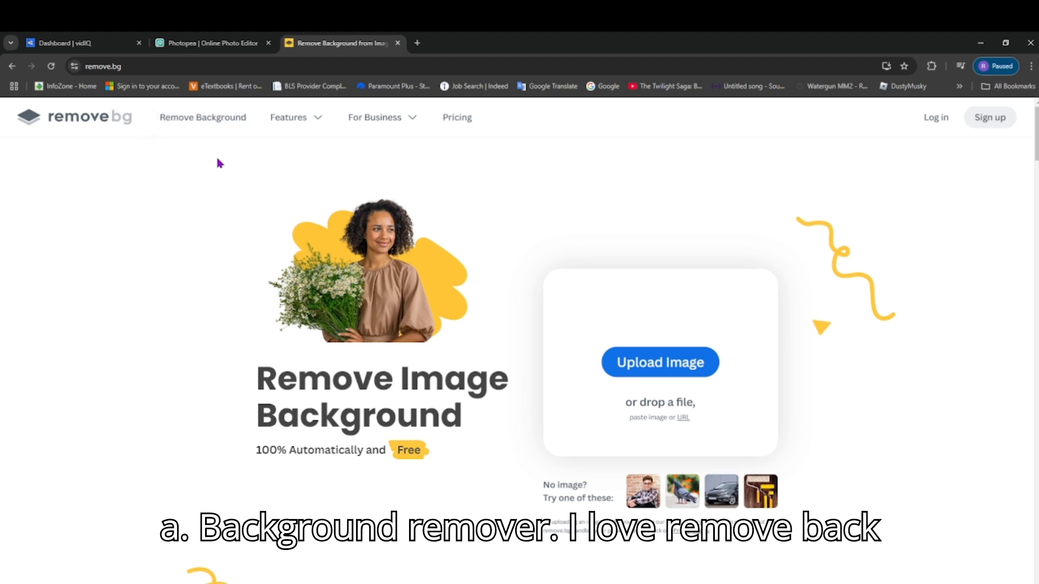
left_click_drag(49, 118, 187, 182)
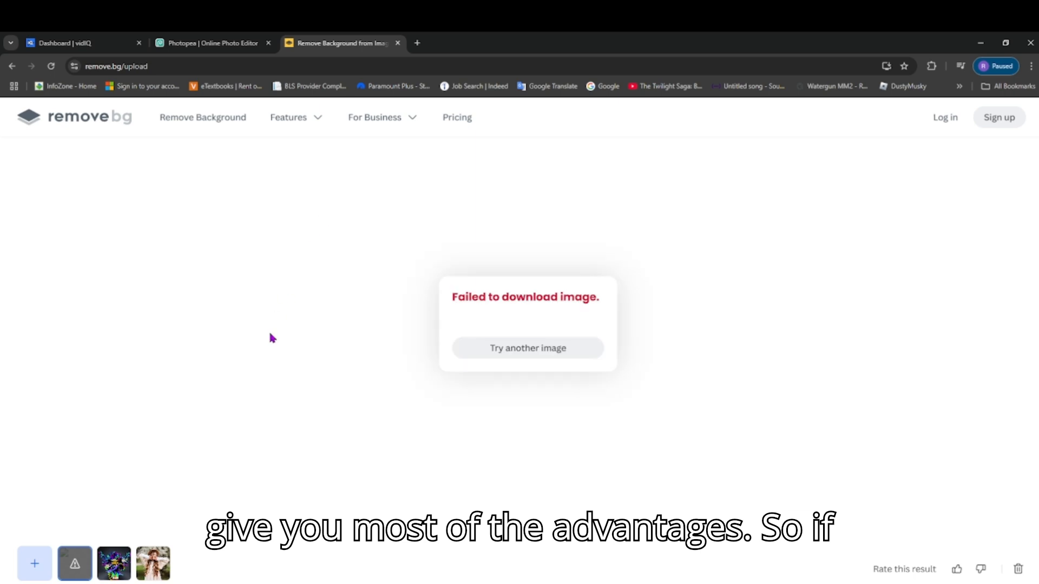
left_click(153, 575)
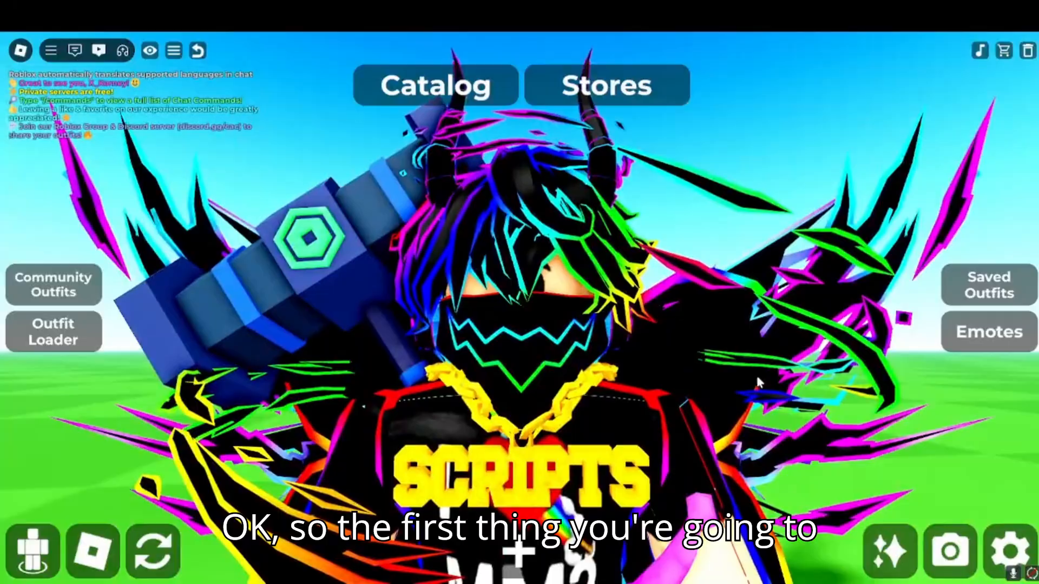
left_click_drag(758, 382, 760, 384)
scroll(755, 373, "down", 5)
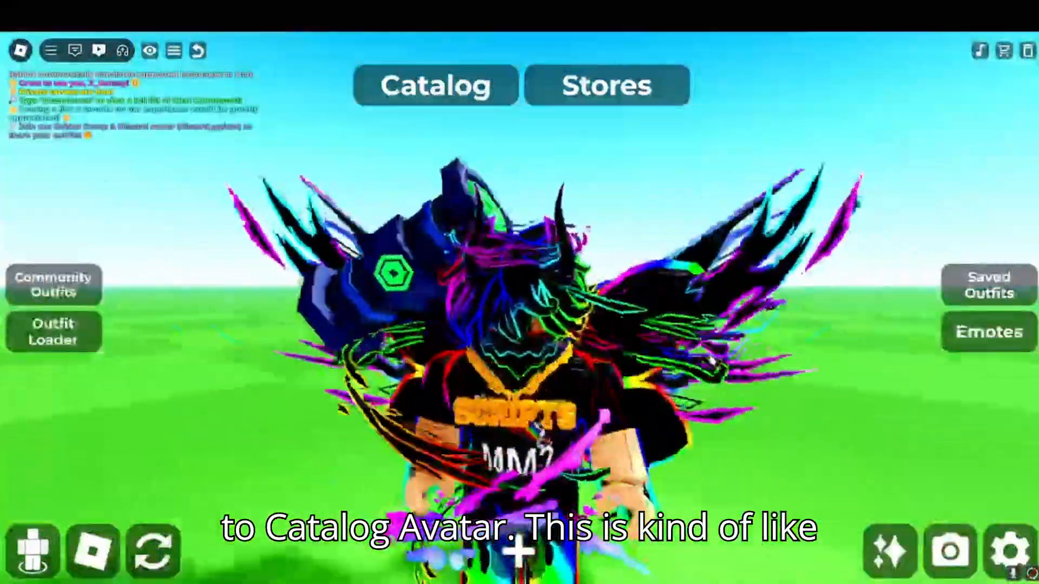
scroll(668, 404, "up", 5)
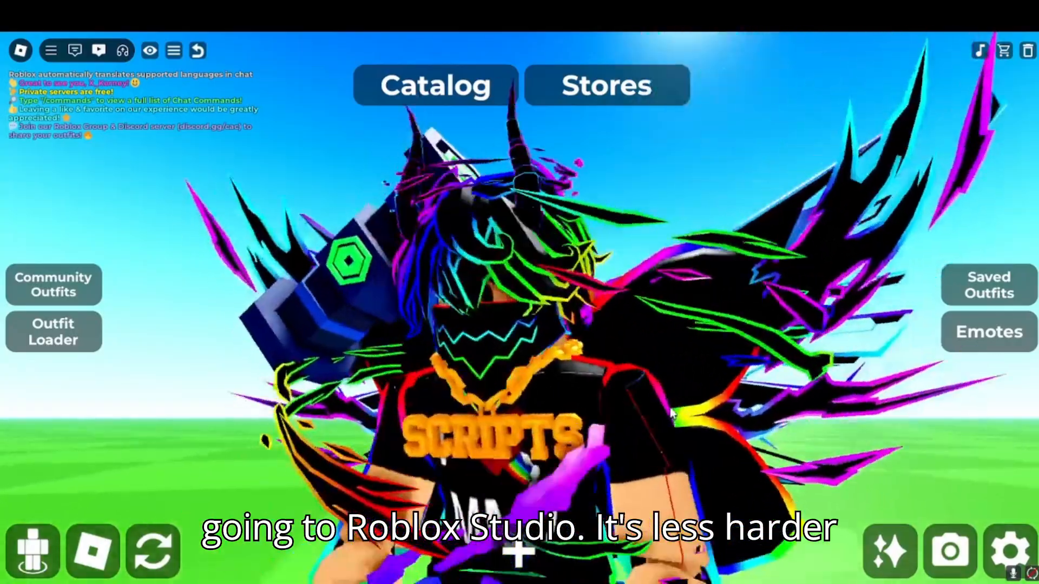
scroll(671, 413, "down", 2)
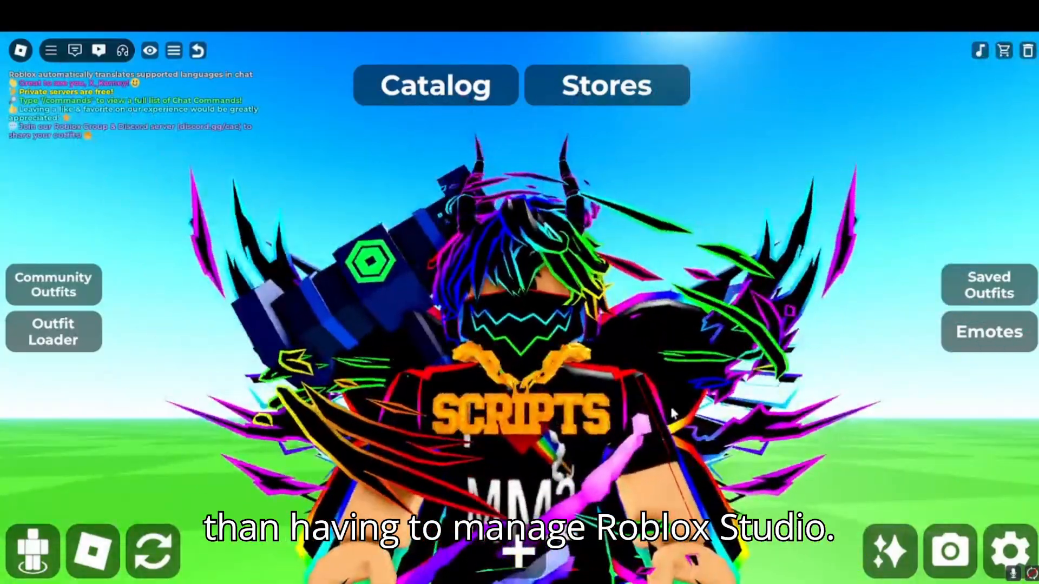
left_click_drag(671, 413, 672, 409)
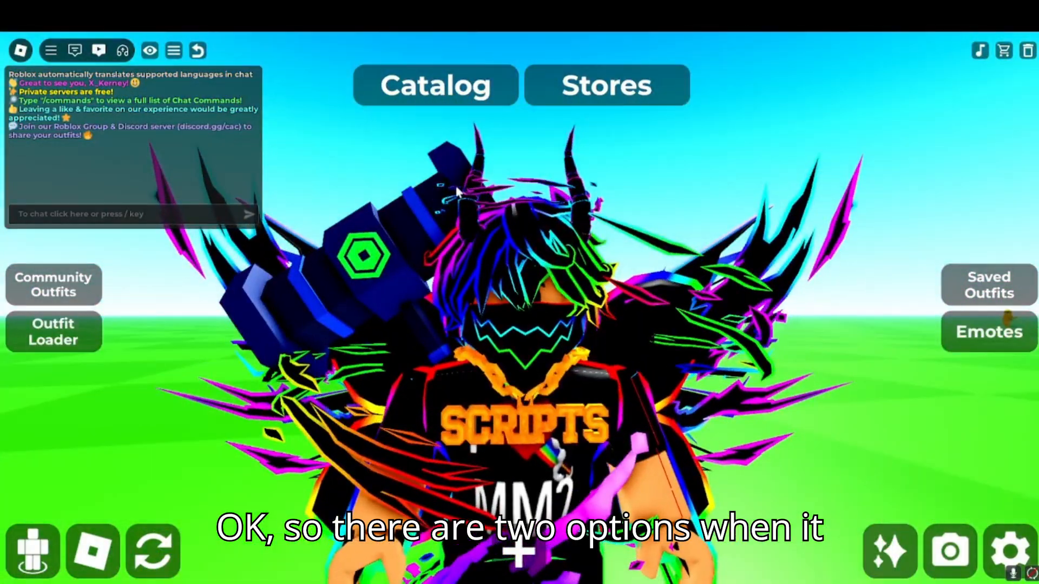
scroll(554, 252, "up", 5)
scroll(554, 251, "down", 5)
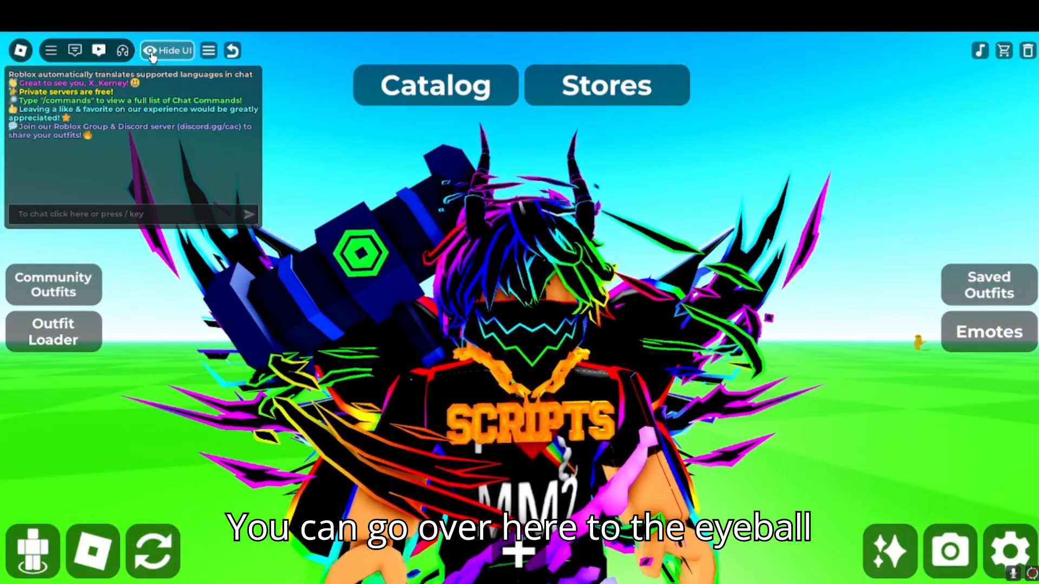
Hide the game interface for a clean view of the avatar and show it again.
left_click(155, 51)
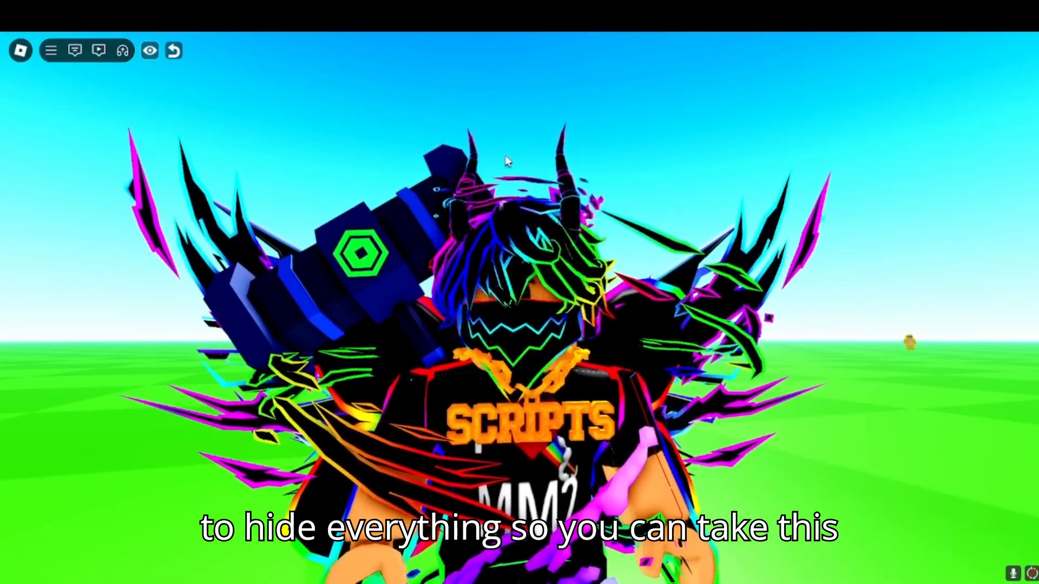
scroll(792, 323, "up", 8)
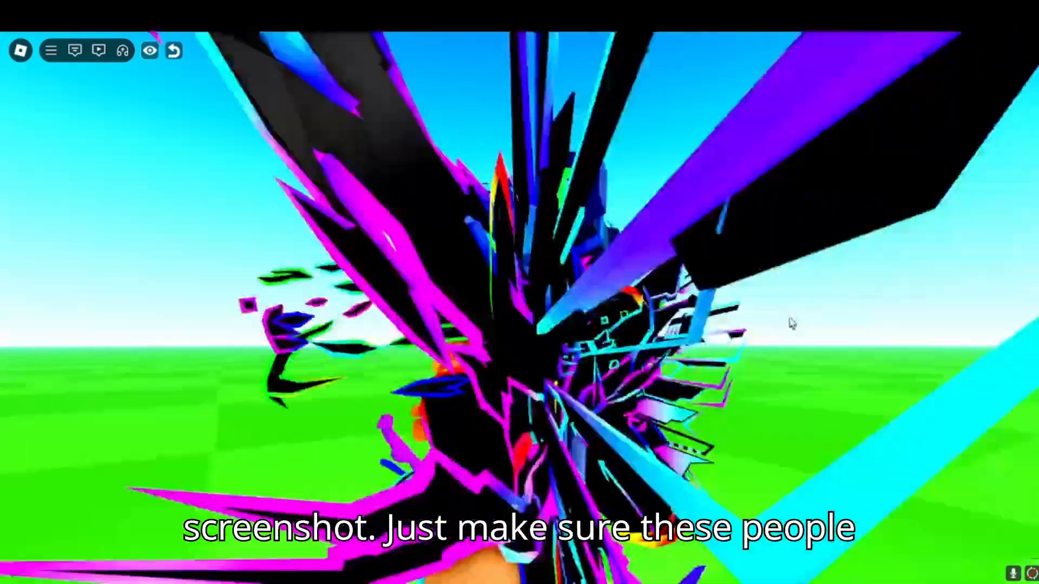
left_click_drag(792, 323, 262, 174)
scroll(262, 174, "down", 4)
left_click(153, 53)
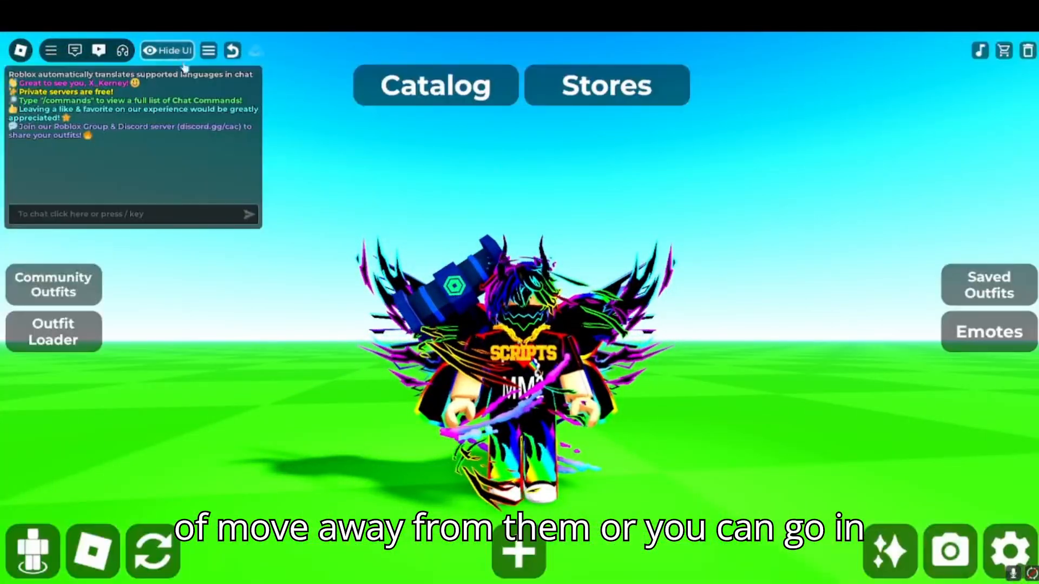
In photo mode's scene settings, set camera distance to 10.5, offset X to 1, offset Y to 1 and FOV to 53.
left_click(950, 549)
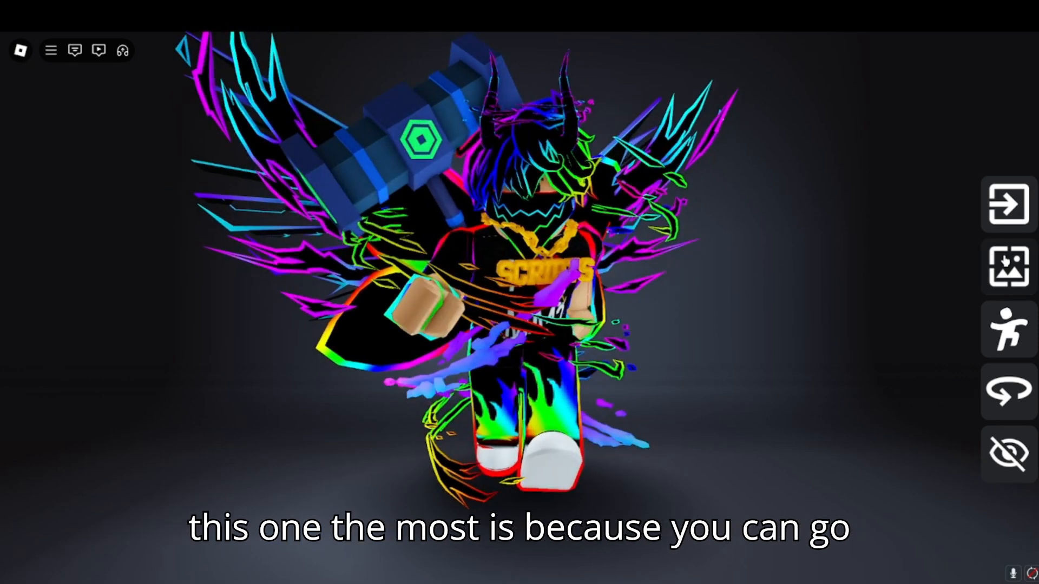
left_click(1005, 261)
mouse_move(787, 290)
left_mouse_down()
mouse_move(809, 289)
mouse_move(796, 288)
left_mouse_up()
mouse_move(850, 243)
left_mouse_down()
mouse_move(839, 240)
mouse_move(862, 241)
left_mouse_up()
mouse_move(845, 334)
left_mouse_down()
mouse_move(868, 335)
mouse_move(844, 335)
left_mouse_up()
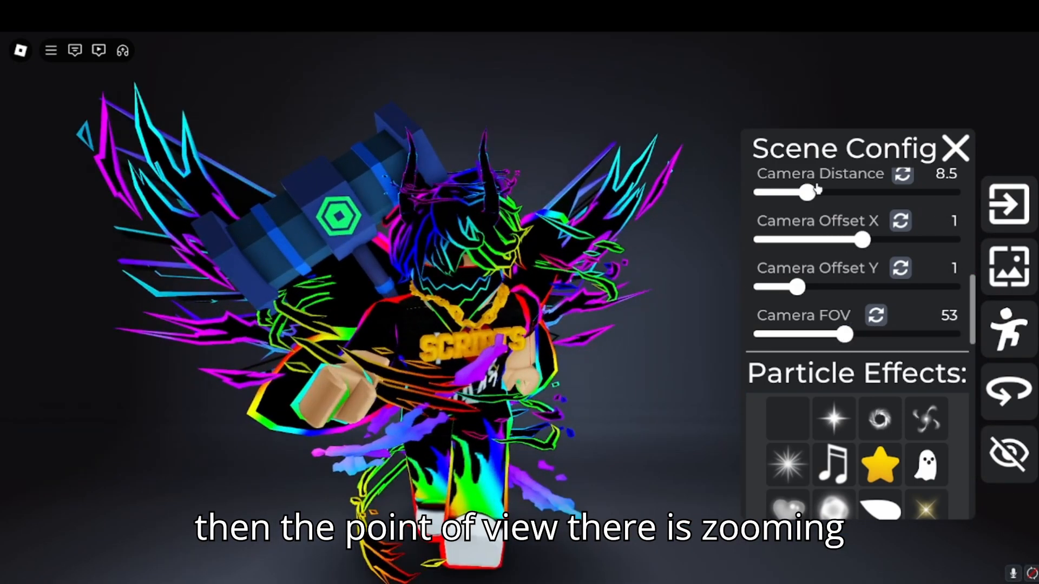
mouse_move(817, 189)
left_mouse_down()
mouse_move(835, 192)
mouse_move(826, 192)
left_mouse_up()
Set the scene's spotlight angle to 77 and spotlight brightness to 42.1.
scroll(857, 258, "up", 3)
scroll(858, 258, "up", 1)
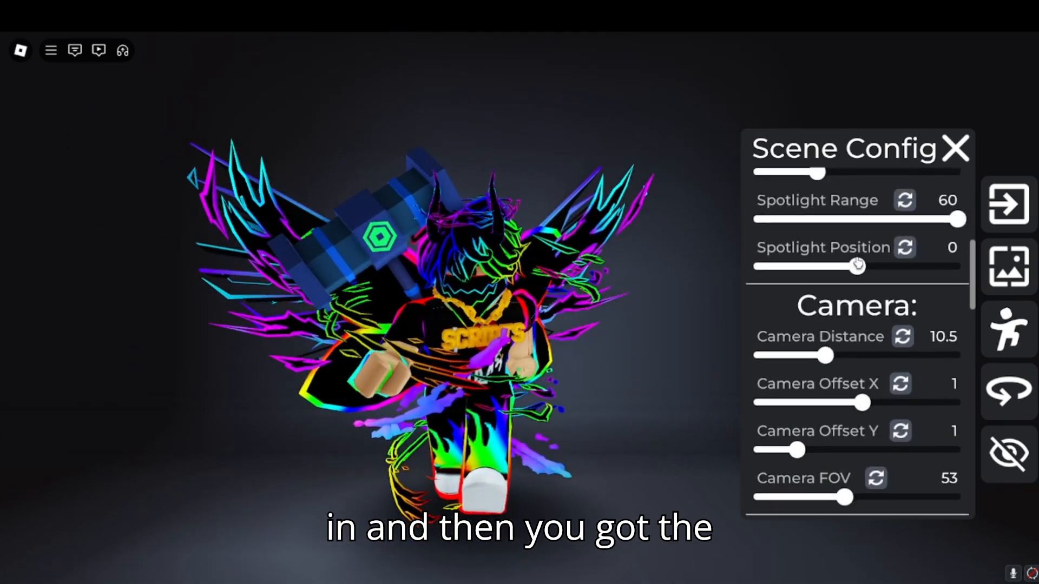
scroll(942, 227, "up", 5)
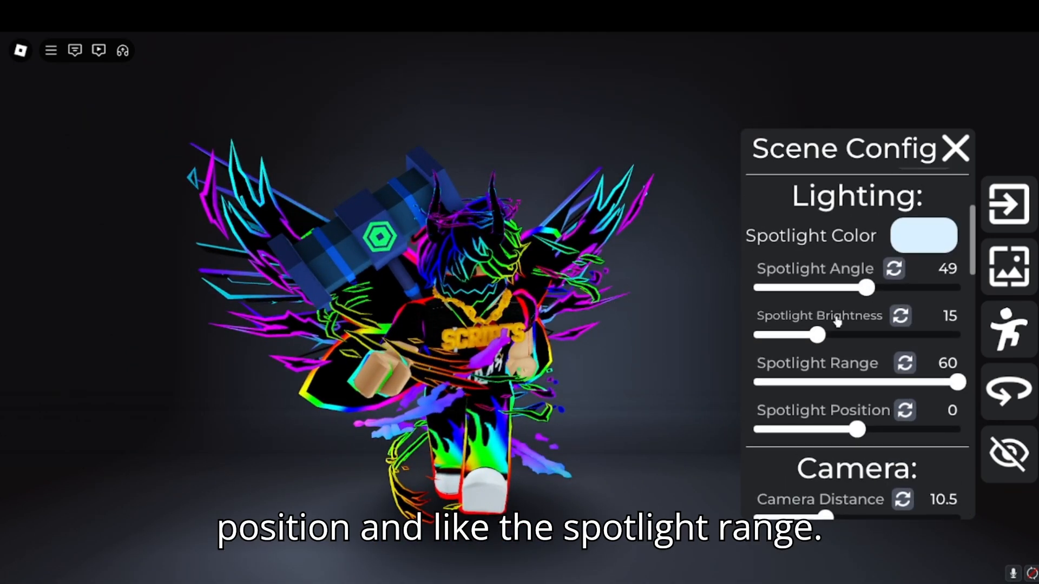
left_click_drag(875, 294, 930, 294)
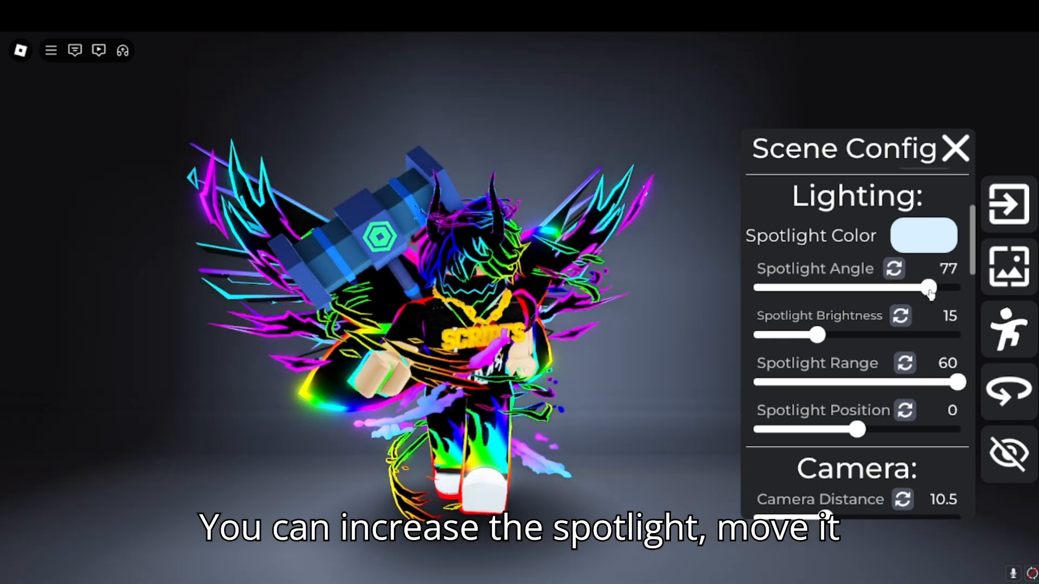
left_click_drag(816, 336, 927, 343)
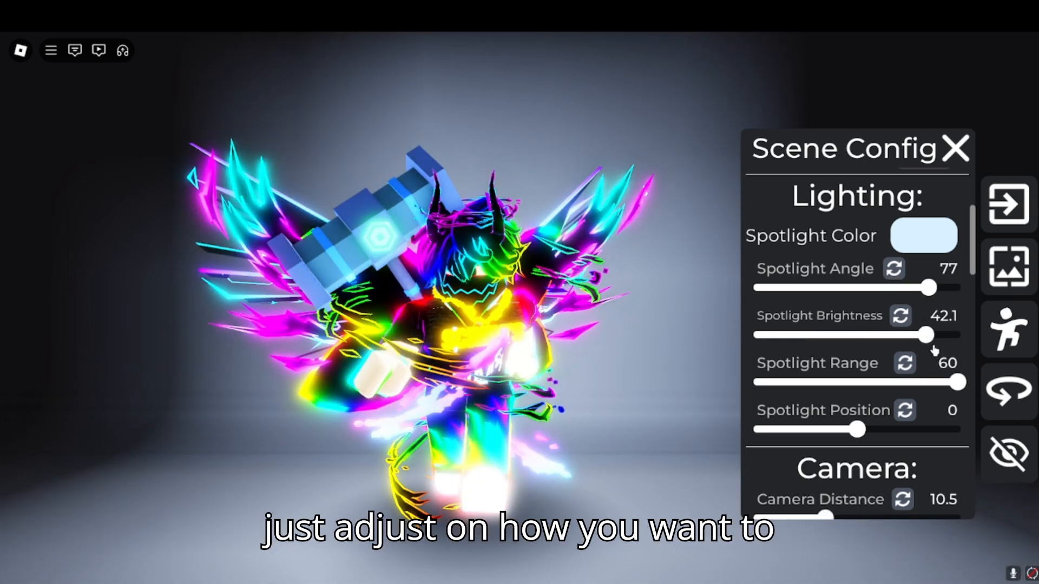
Choose a new prop color for the scene's backpanel.
scroll(905, 336, "up", 5)
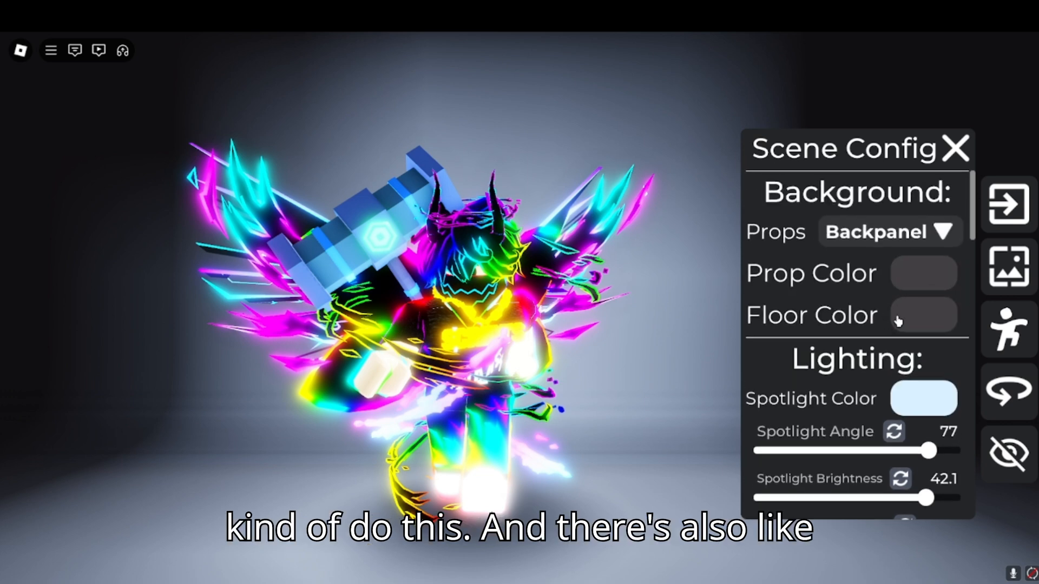
left_click(902, 285)
left_click(118, 354)
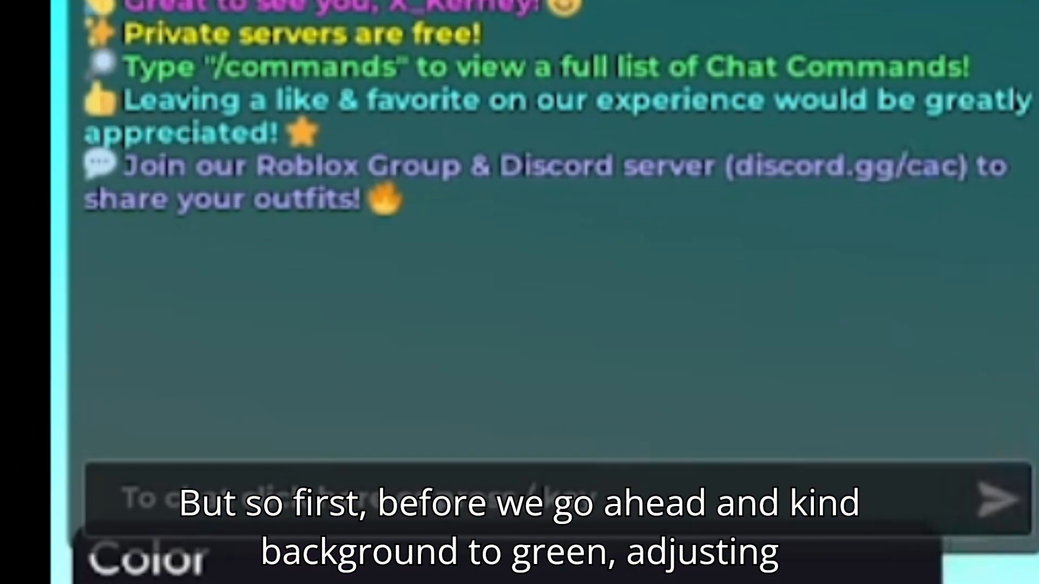
Send the chat command /pose to open the pose editor.
left_click(676, 495)
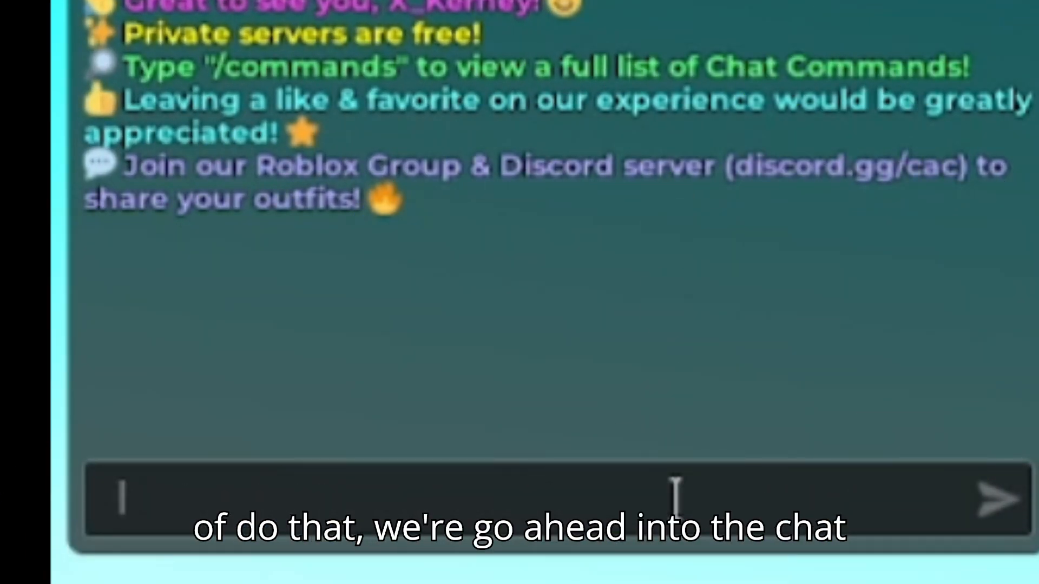
type("/pose")
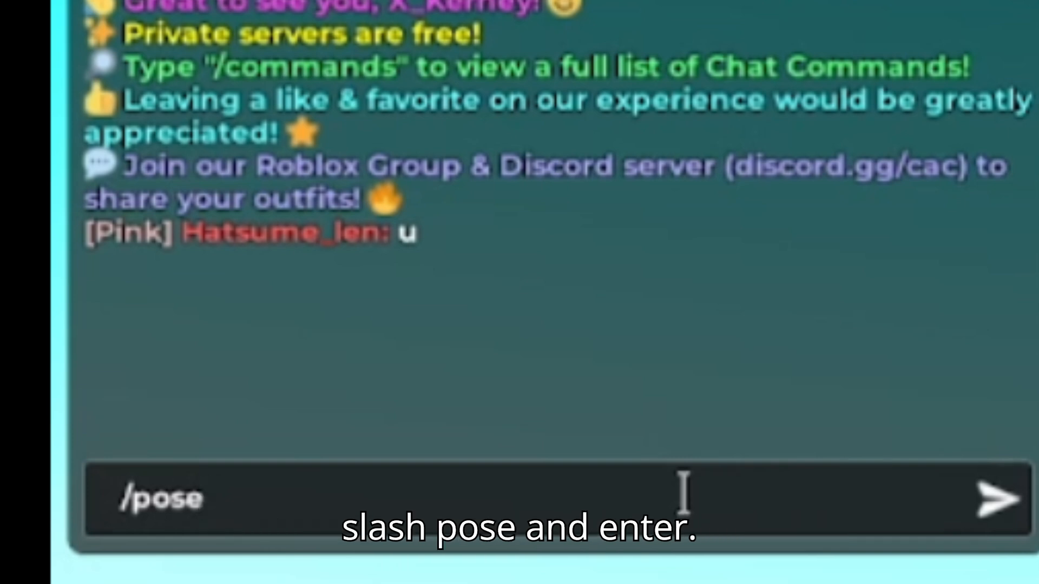
key("Return")
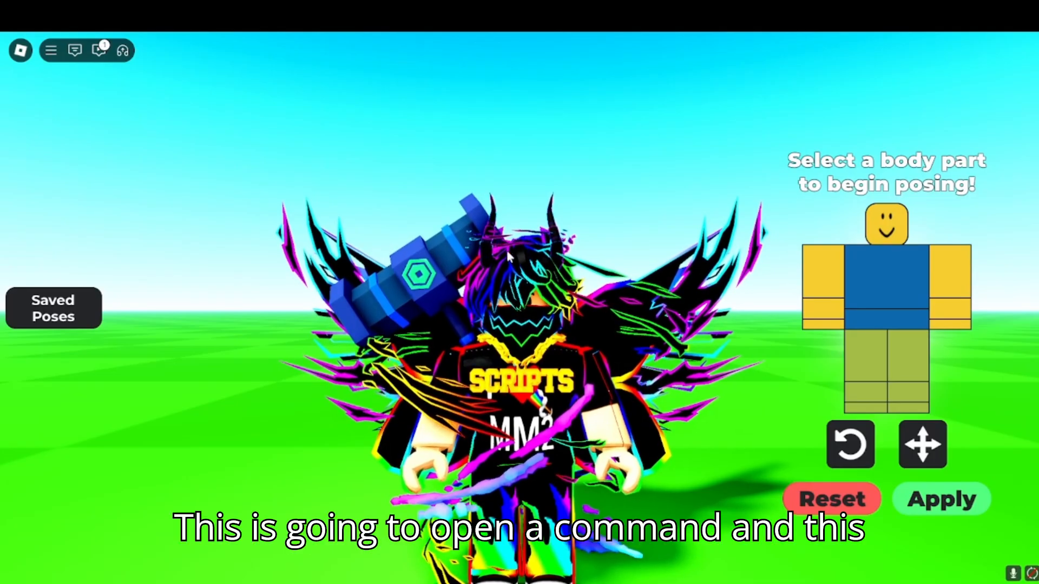
Select the avatar's head and arm parts in turn and examine their rotation handles from the front and back.
left_click(884, 223)
left_click(805, 273)
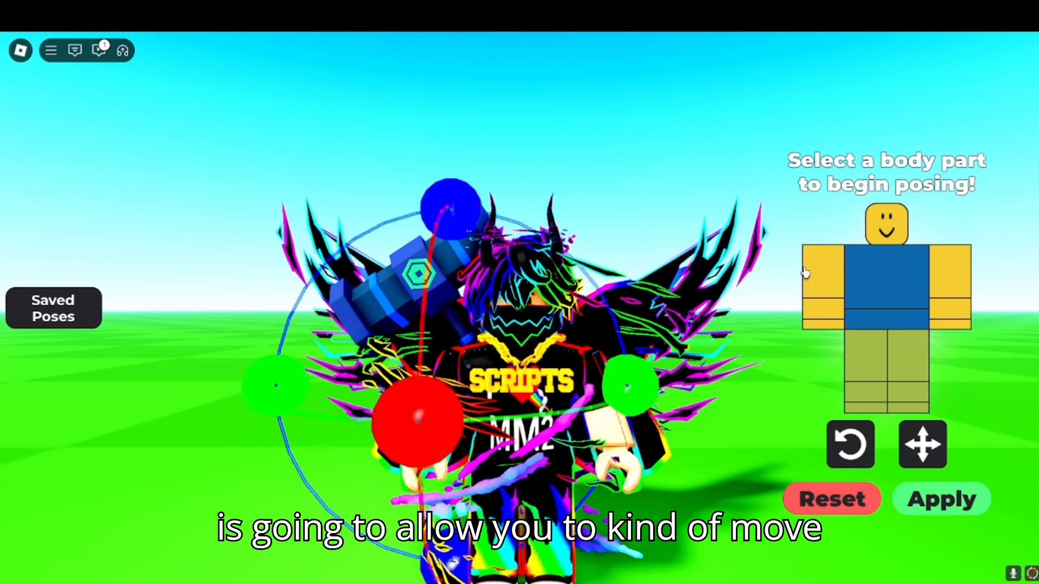
left_click(939, 295)
left_click(948, 312)
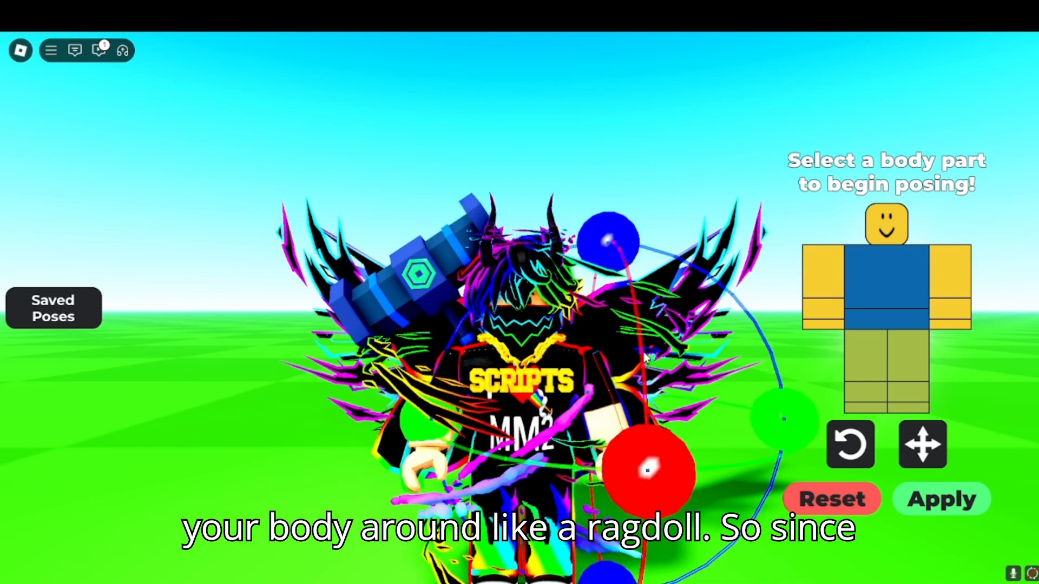
scroll(671, 373, "up", 2)
right_click(701, 371)
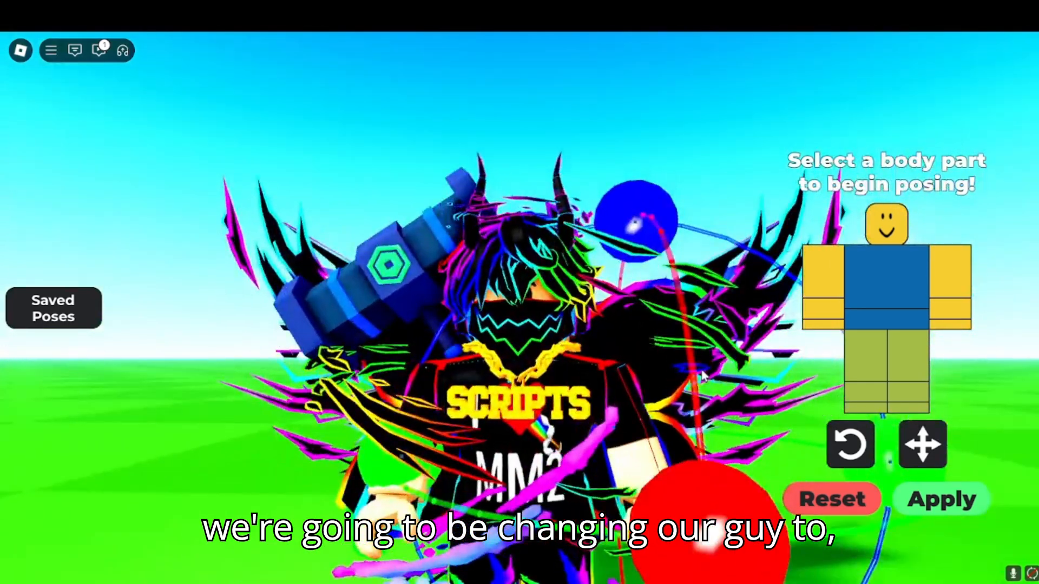
right_click(697, 370)
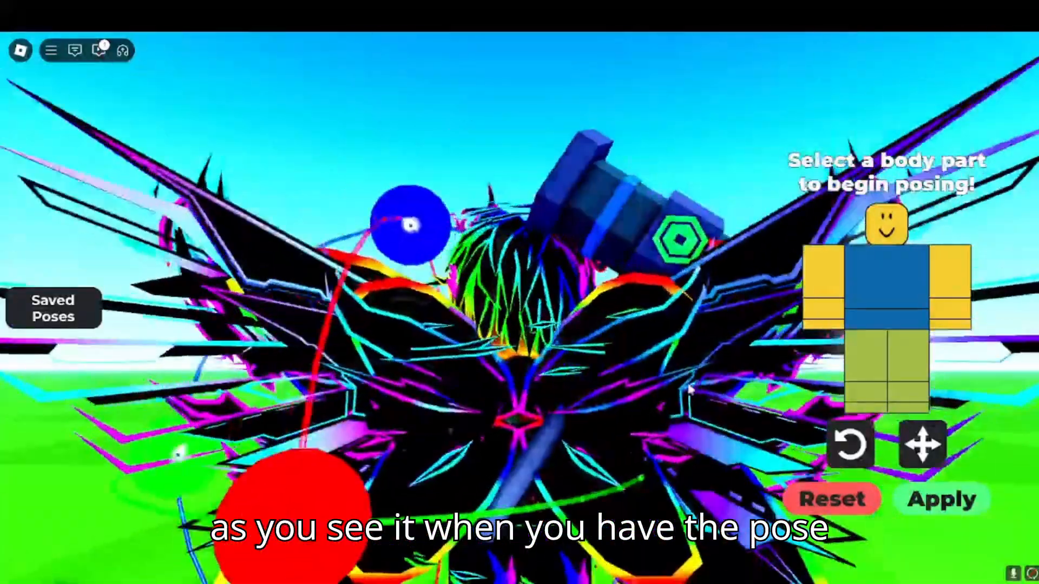
scroll(696, 370, "down", 2)
right_click(664, 364)
scroll(664, 363, "up", 3)
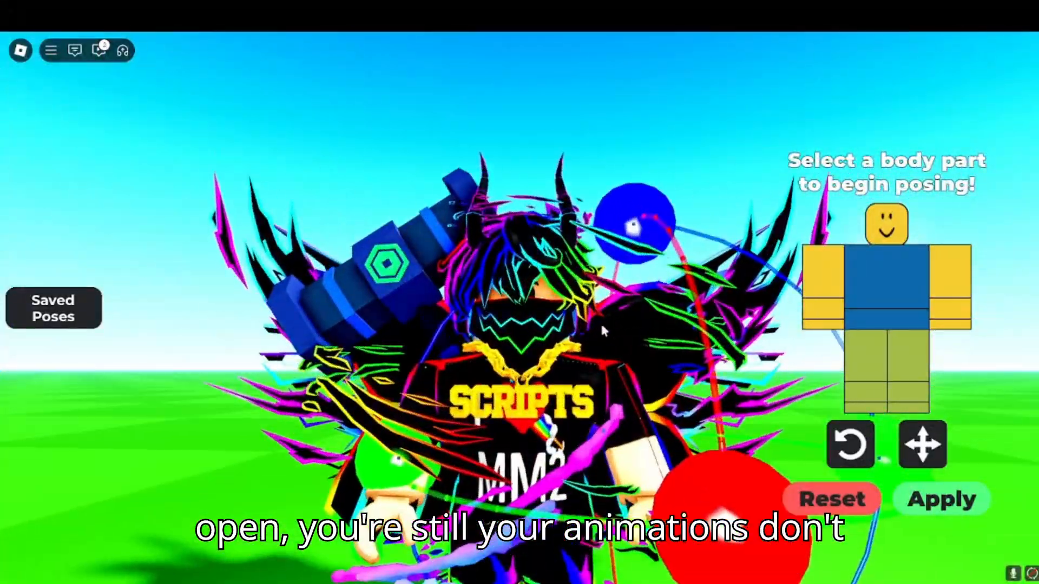
right_click(603, 331)
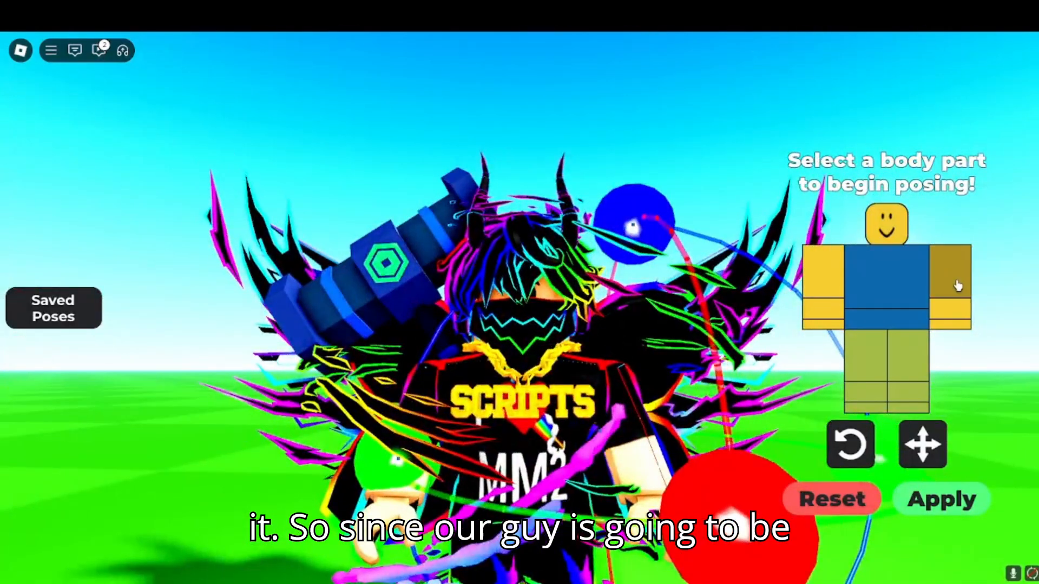
Rotate the avatar's left upper arm upward and outward so the hand is raised beside the head.
left_click(956, 284)
right_click(751, 404)
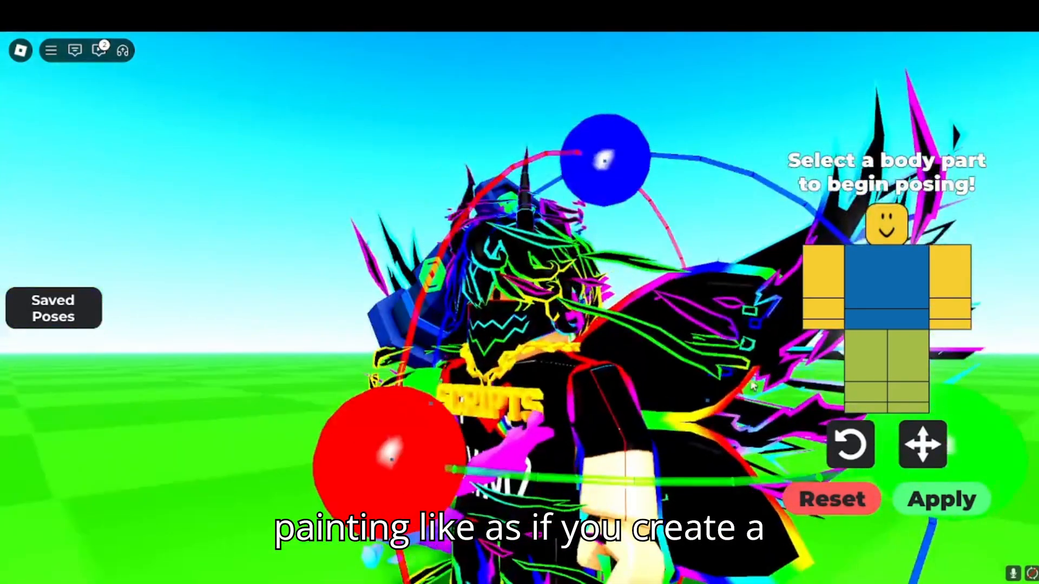
scroll(752, 387, "down", 2)
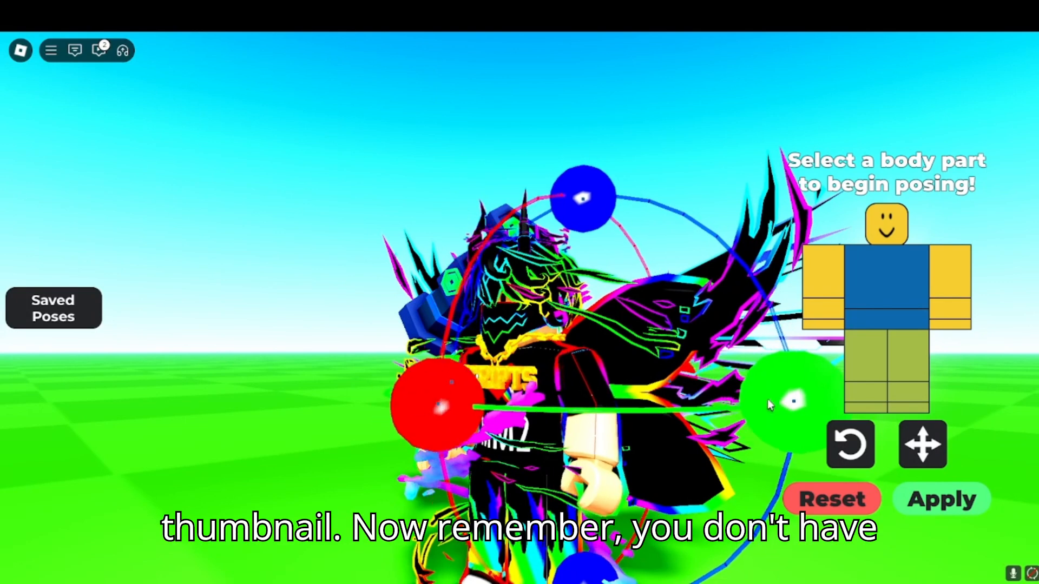
mouse_move(768, 401)
left_mouse_down()
mouse_move(768, 388)
mouse_move(768, 400)
left_mouse_up()
scroll(736, 472, "down", 3)
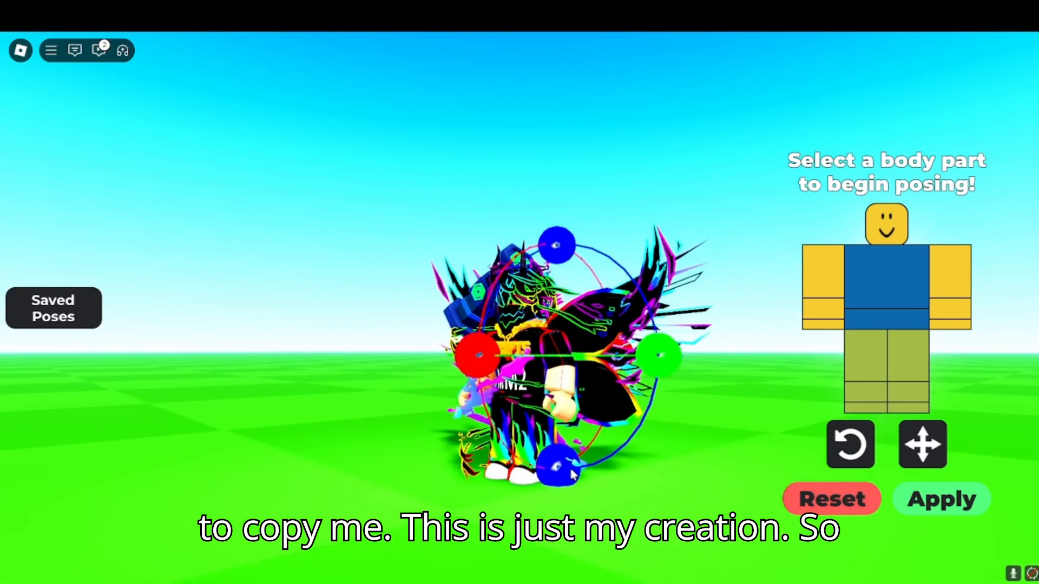
left_click_drag(572, 474, 626, 297)
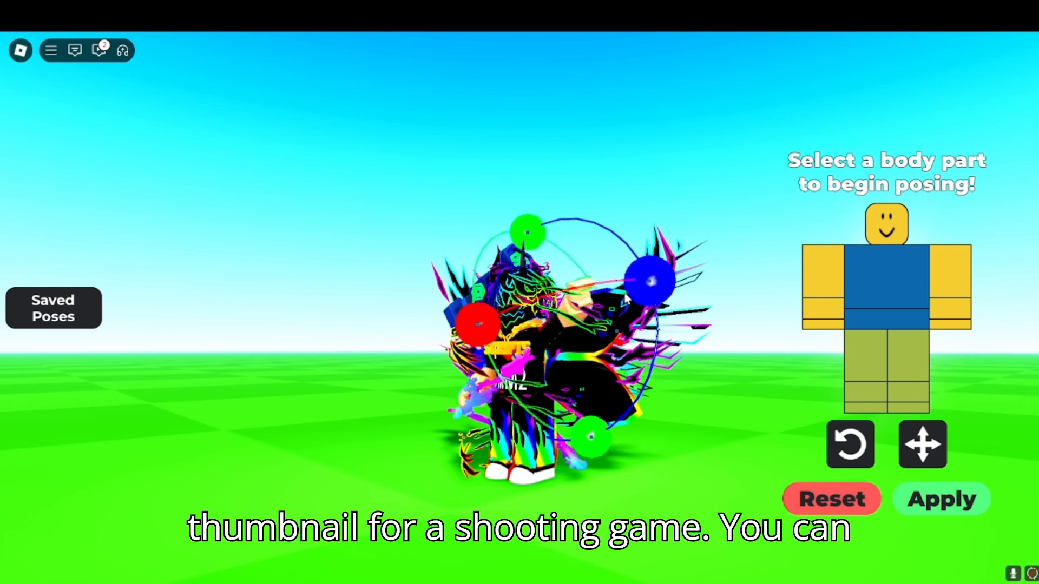
left_click_drag(573, 380, 644, 406)
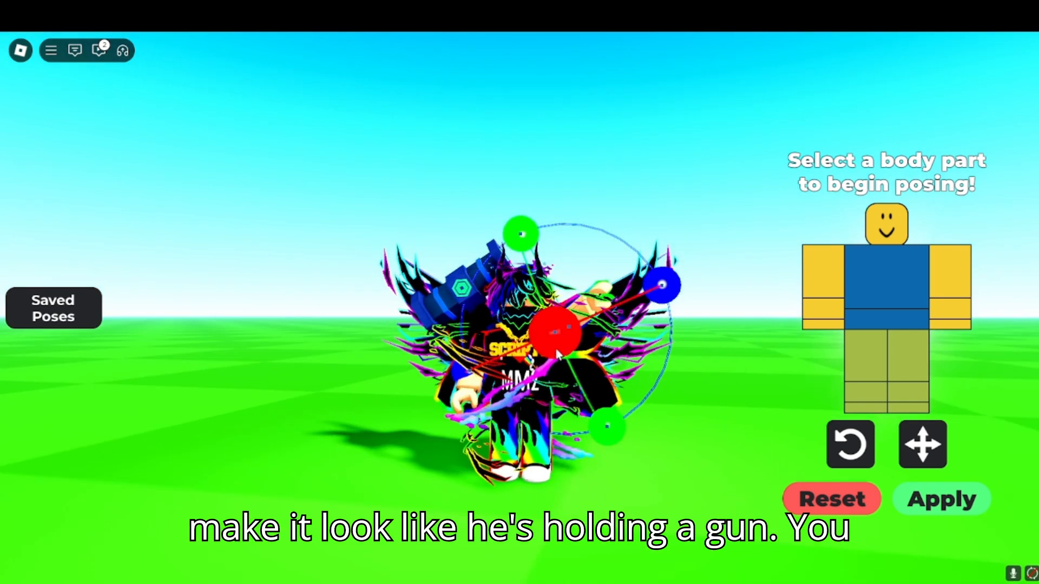
scroll(644, 405, "up", 3)
scroll(645, 407, "up", 2)
left_click_drag(710, 406, 658, 378)
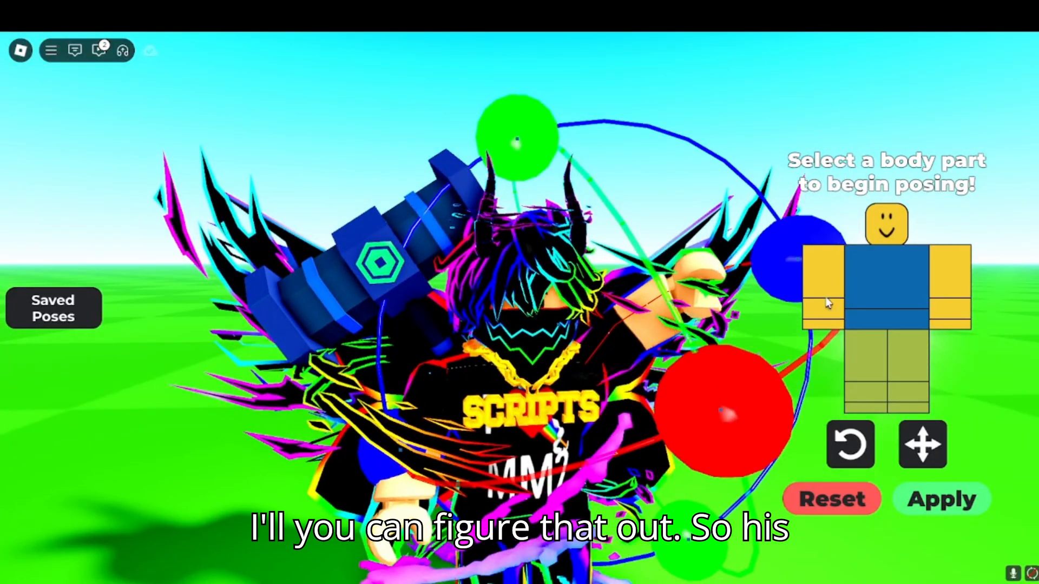
Bend the avatar's right arm forward and tilt its head to complete the pose.
left_click(859, 309)
left_click_drag(757, 323, 745, 320)
scroll(746, 323, "down", 4)
left_click_drag(583, 321, 565, 252)
left_click_drag(661, 352, 662, 352)
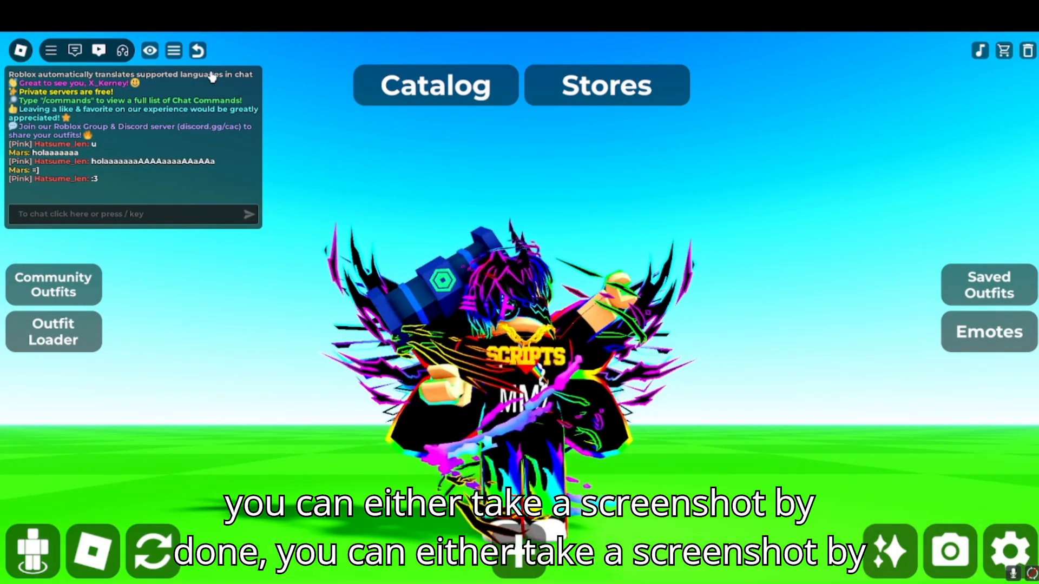
Hide the game interface and frame the posed avatar from the front for the screenshot.
left_click(150, 50)
left_click_drag(535, 277, 512, 260)
mouse_move(547, 375)
left_mouse_down()
mouse_move(547, 362)
mouse_move(543, 373)
left_mouse_up()
scroll(544, 377, "up", 1)
scroll(544, 378, "down", 1)
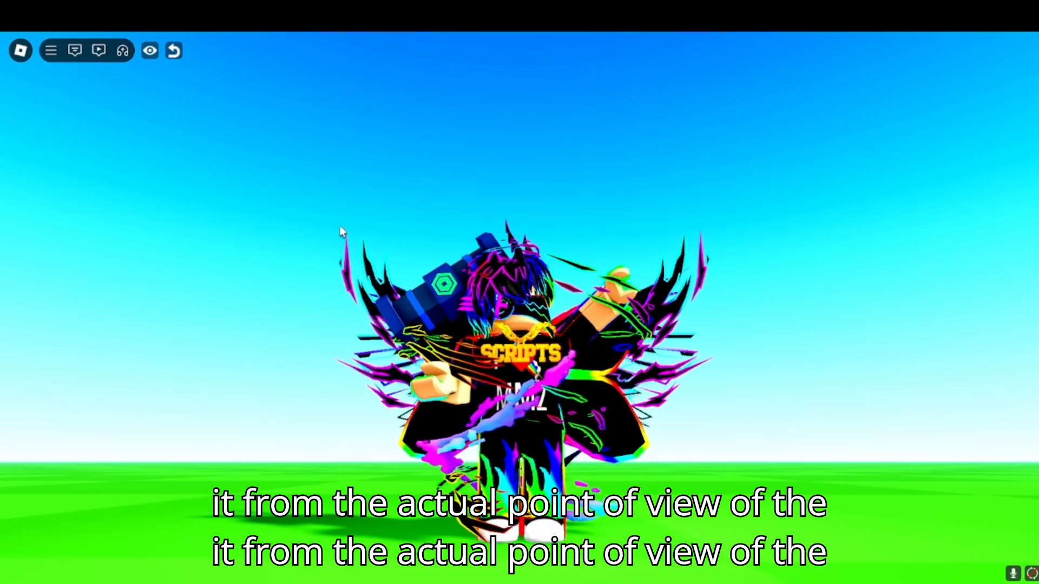
mouse_move(566, 356)
left_mouse_down()
mouse_move(553, 342)
mouse_move(565, 358)
left_mouse_up()
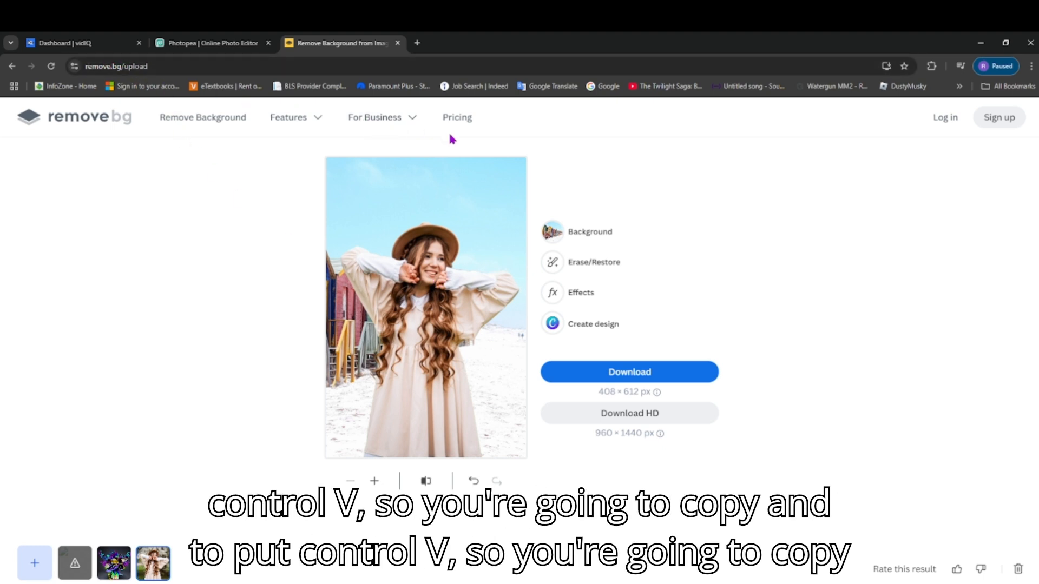
Paste the avatar screenshot into remove.bg to remove its background, and paste the cutout into PicWish's AI Photo Enhancer.
key("ctrl+v")
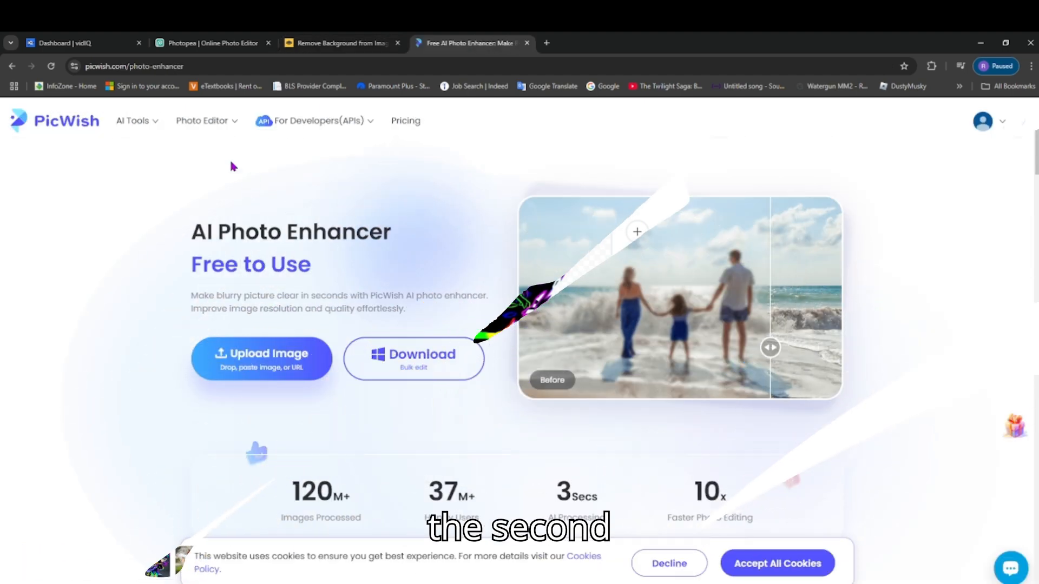
left_click_drag(184, 66, 94, 66)
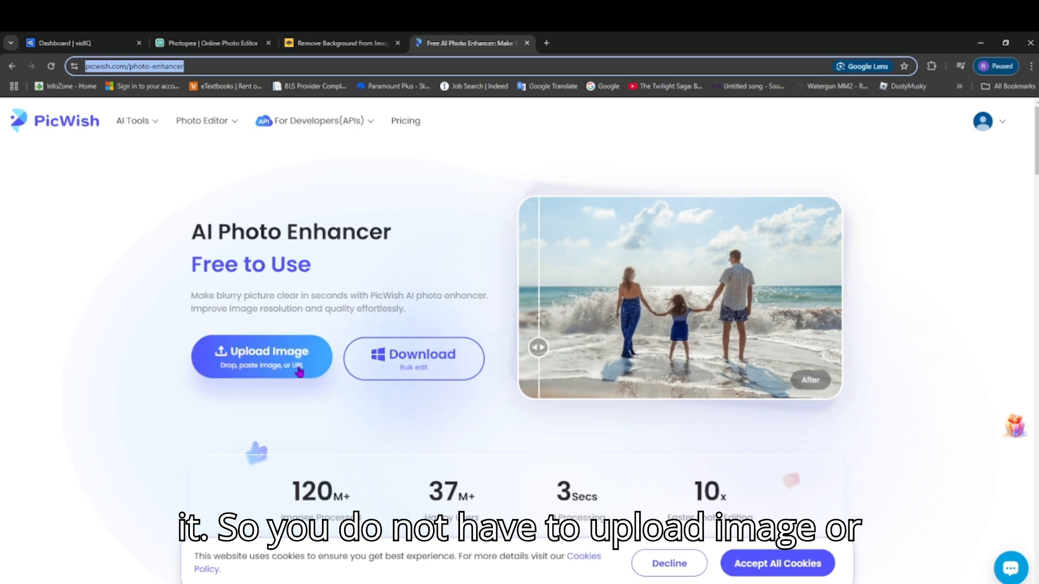
mouse_move(420, 364)
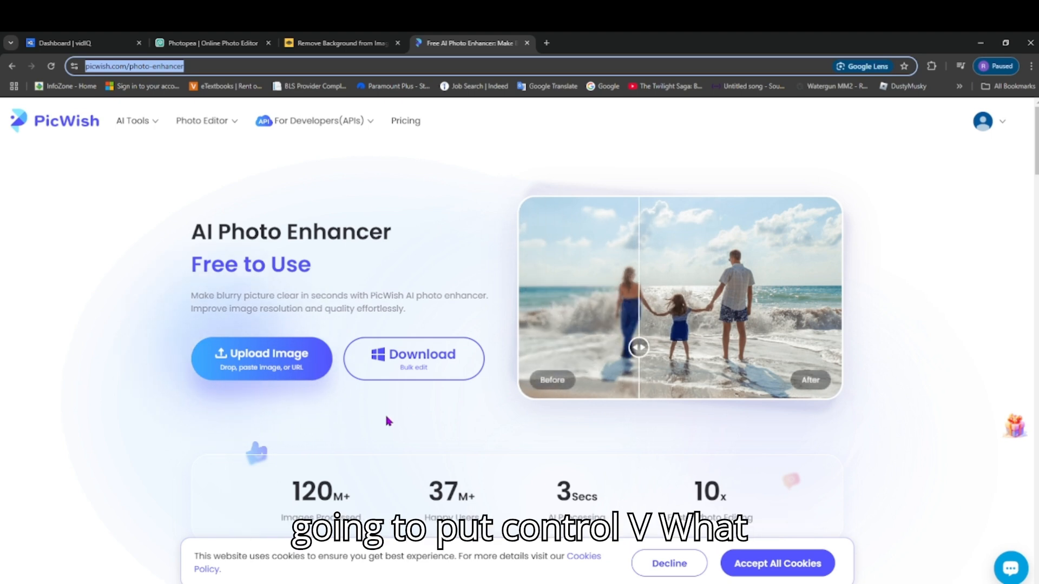
left_click(424, 418)
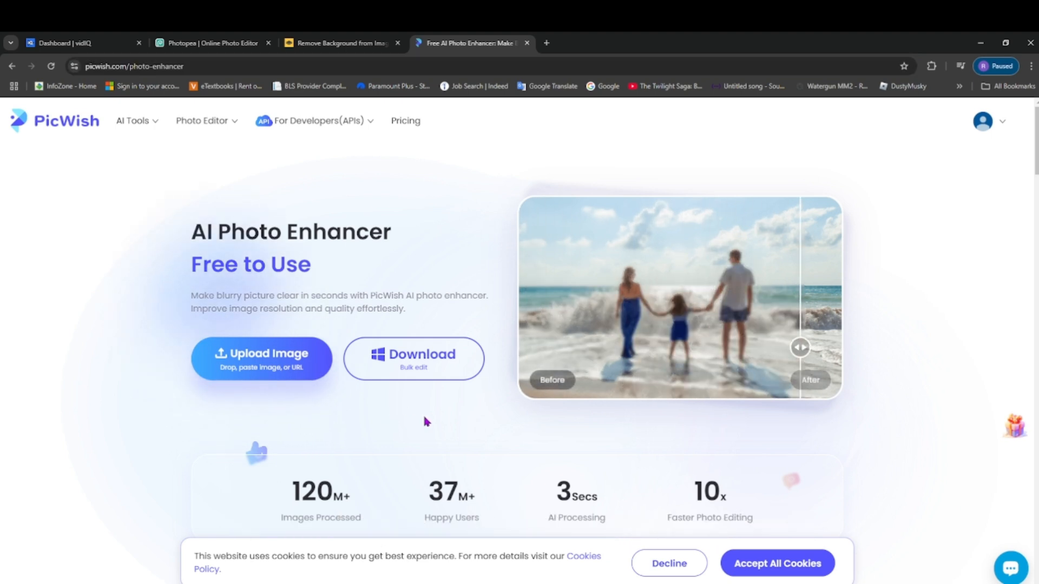
key("ctrl+v")
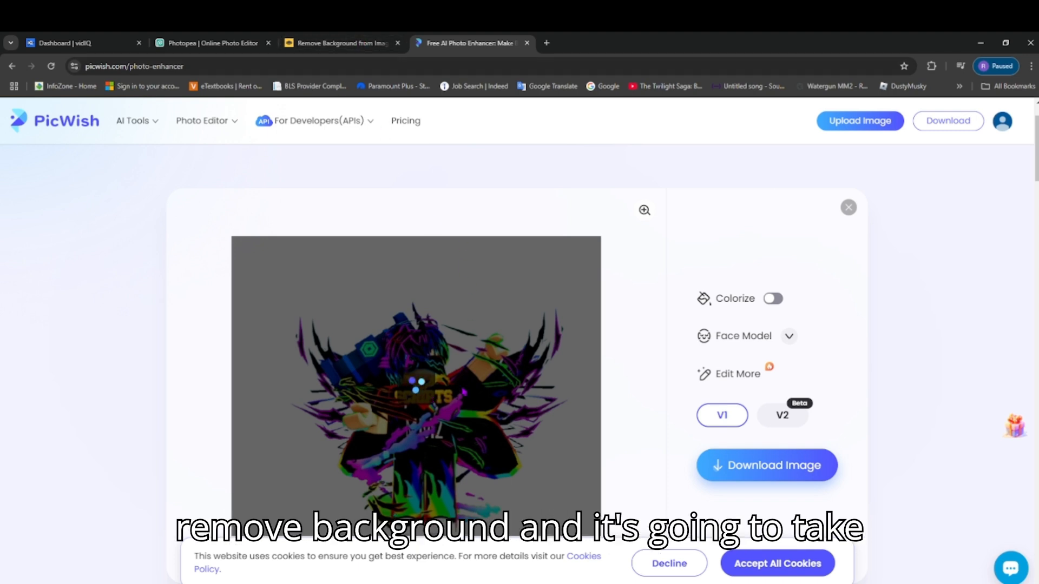
Compare the enhanced avatar with the original and download the free 1280 x 1041 px image.
scroll(455, 359, "down", 2)
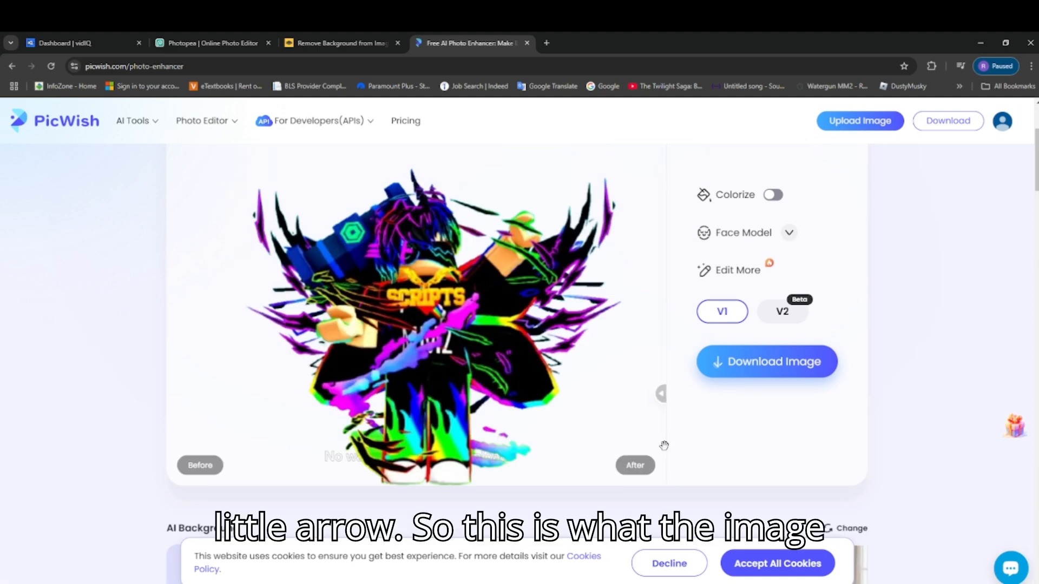
left_click_drag(660, 394, 74, 407)
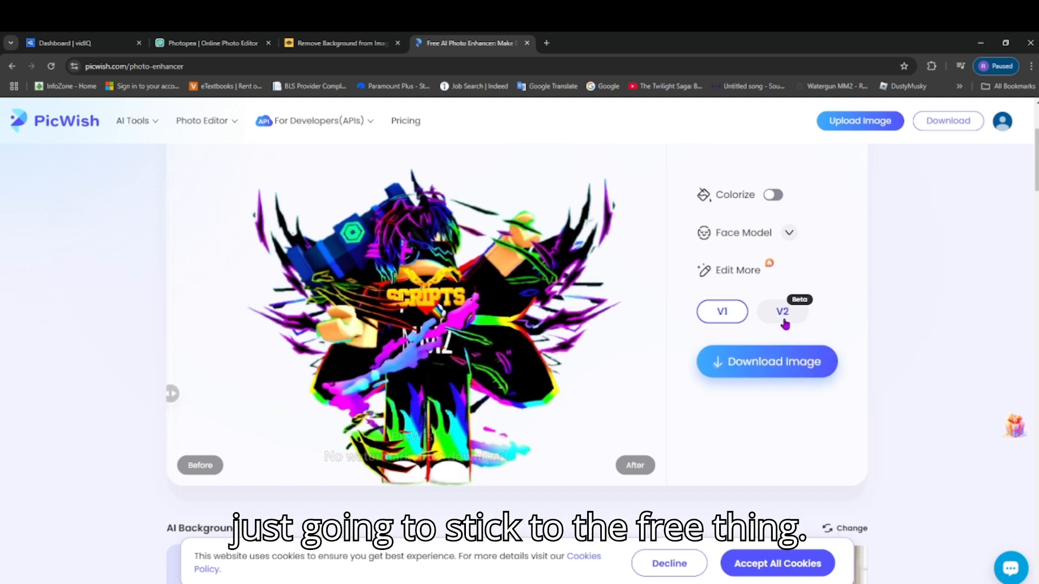
mouse_move(793, 366)
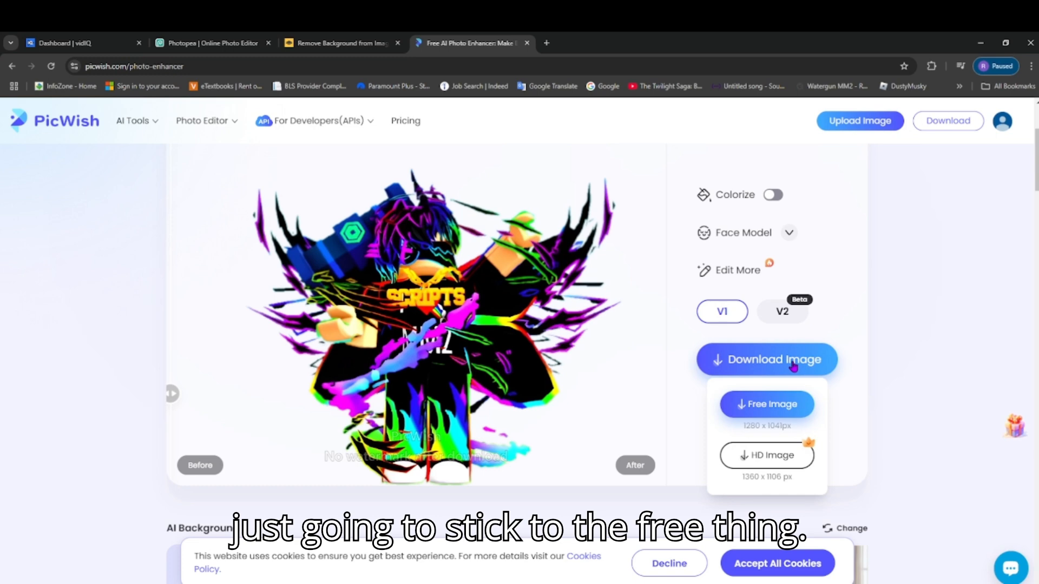
left_click(783, 406)
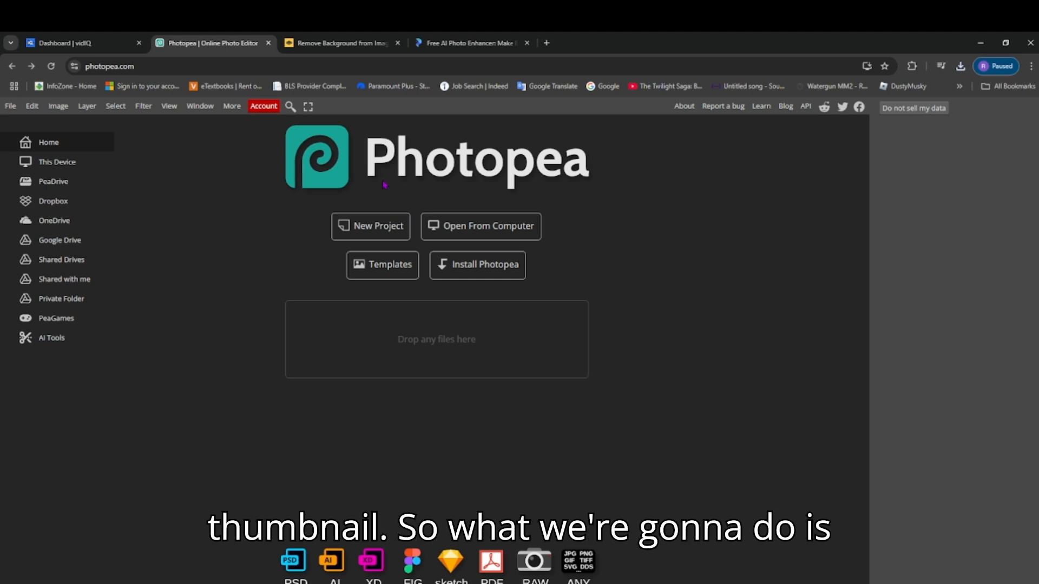
Create a Photopea project from the Youtube Thumbnail preset, 1280 x 720 px, with a white background.
left_click(372, 225)
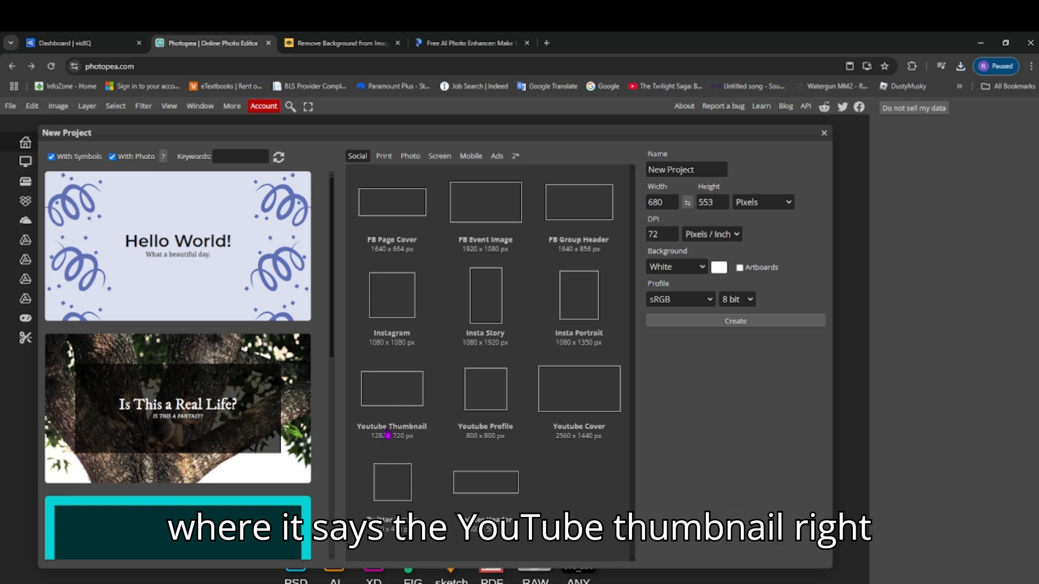
left_click(409, 396)
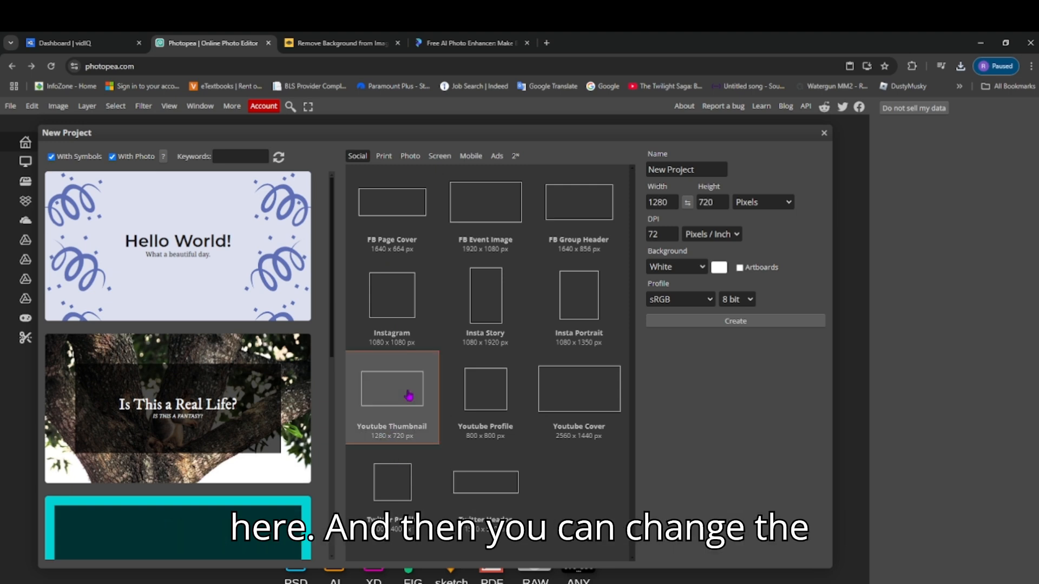
left_click(720, 269)
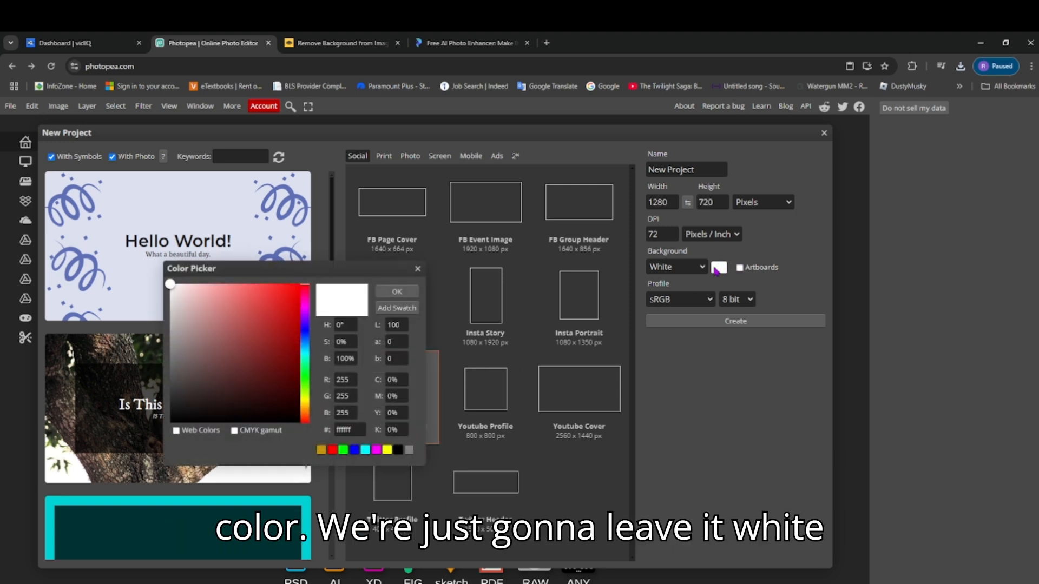
left_click(418, 270)
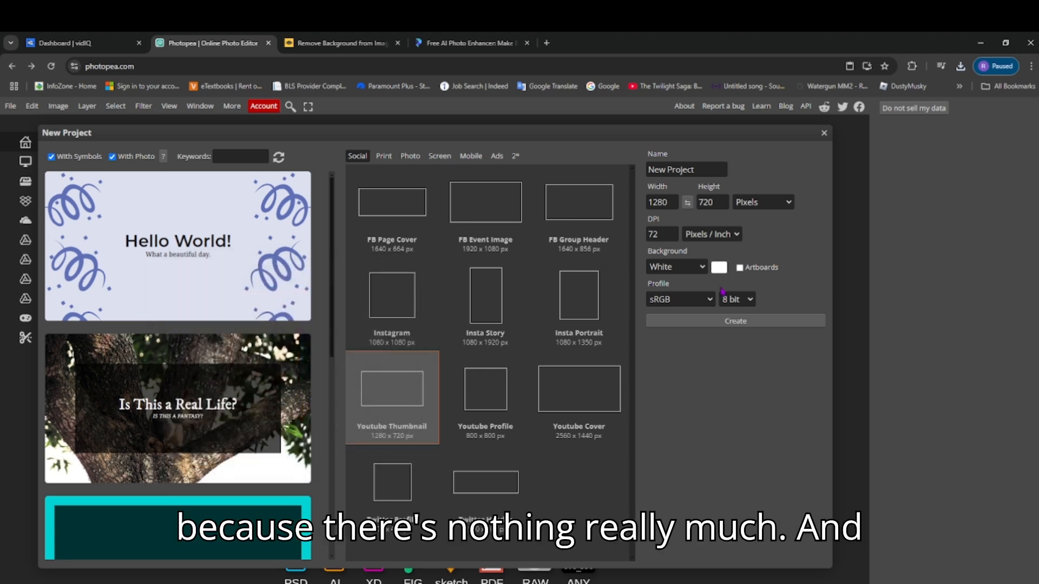
left_click(750, 324)
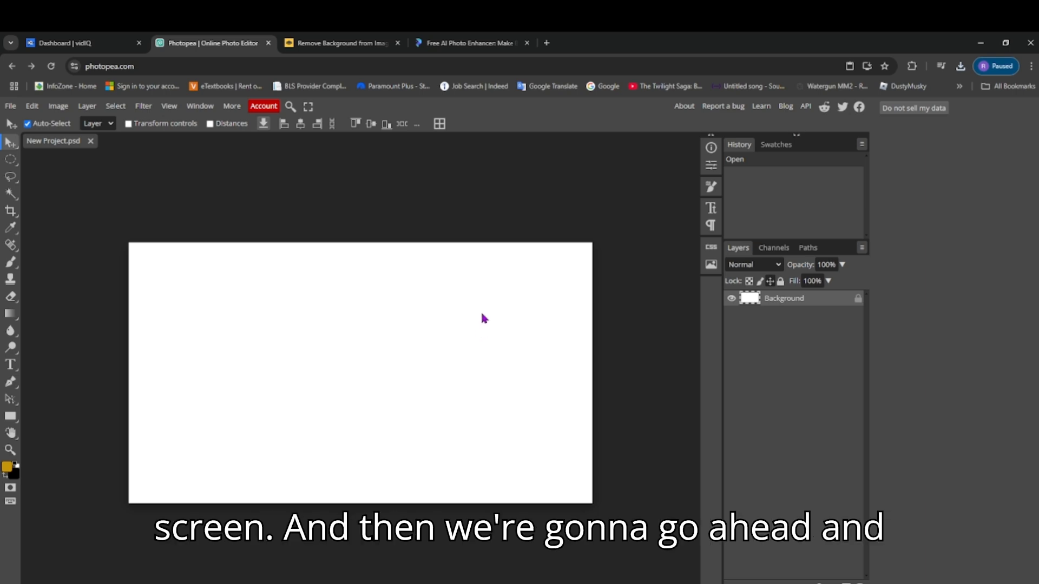
key("ctrl+v")
left_click_drag(382, 391, 282, 335)
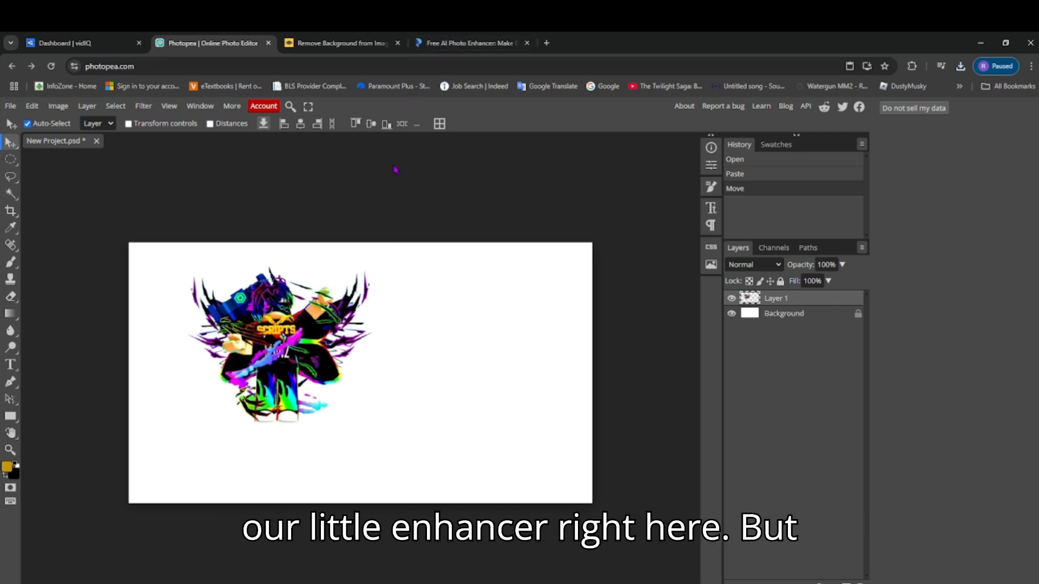
left_click(465, 37)
left_click(181, 37)
left_click_drag(276, 347, 377, 338)
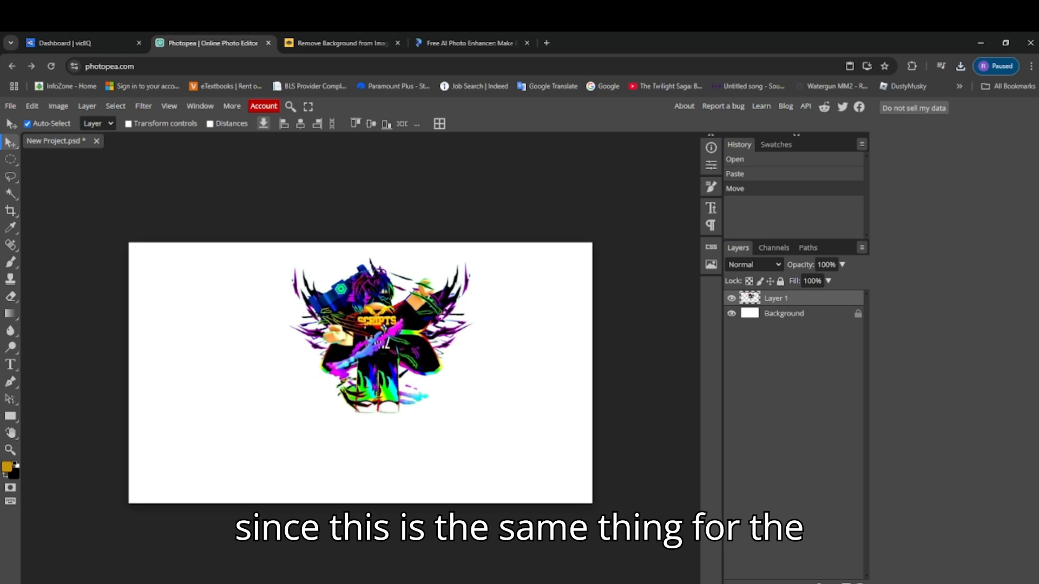
key("Delete")
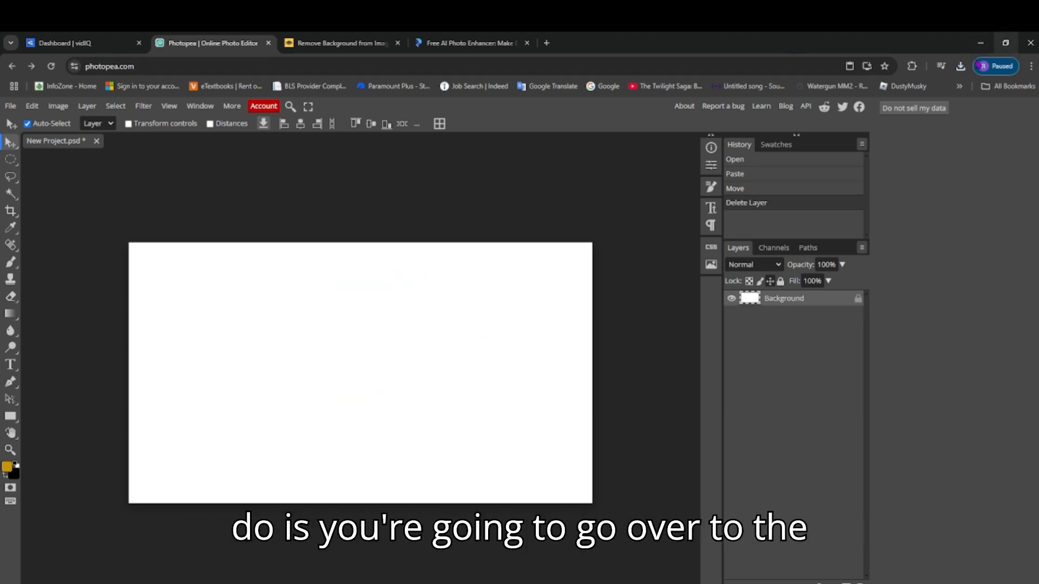
Place the downloaded enhanced avatar image on the canvas, scaled to about 79.71% and positioned near X 615 px, Y 327 px.
left_click_drag(840, 120, 329, 392)
left_click_drag(503, 475, 537, 514)
mouse_move(432, 439)
left_mouse_down()
mouse_move(423, 437)
mouse_move(448, 440)
left_mouse_up()
Compare the avatar before and after enhancement in PicWish, and return to Photopea.
left_click(470, 43)
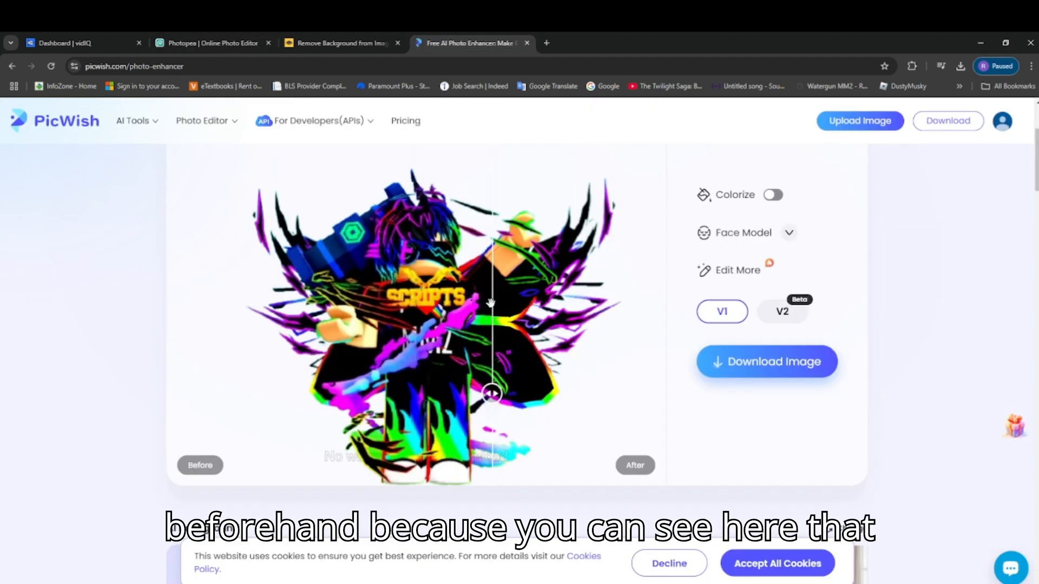
mouse_move(750, 354)
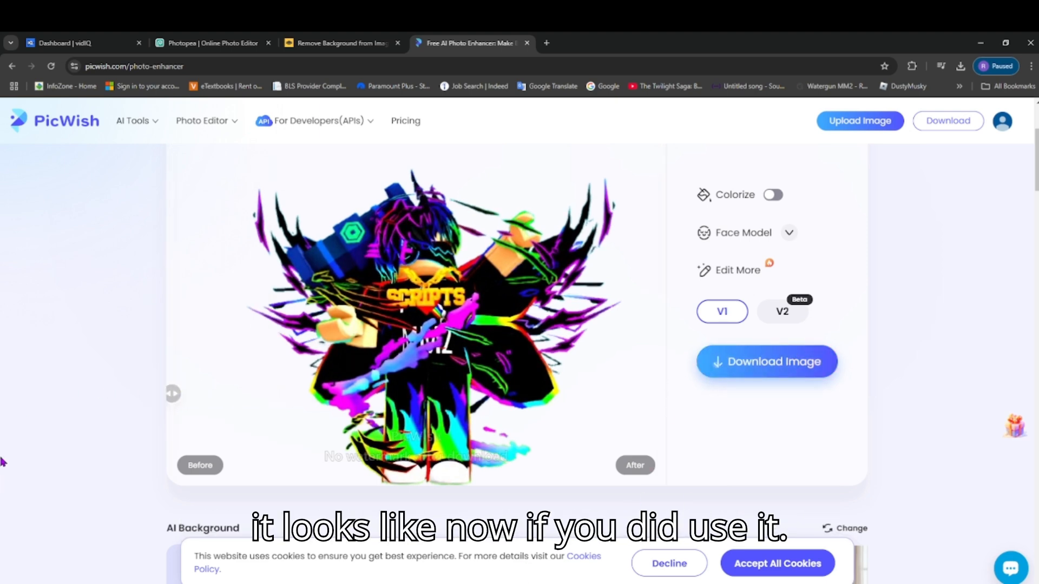
left_click(179, 43)
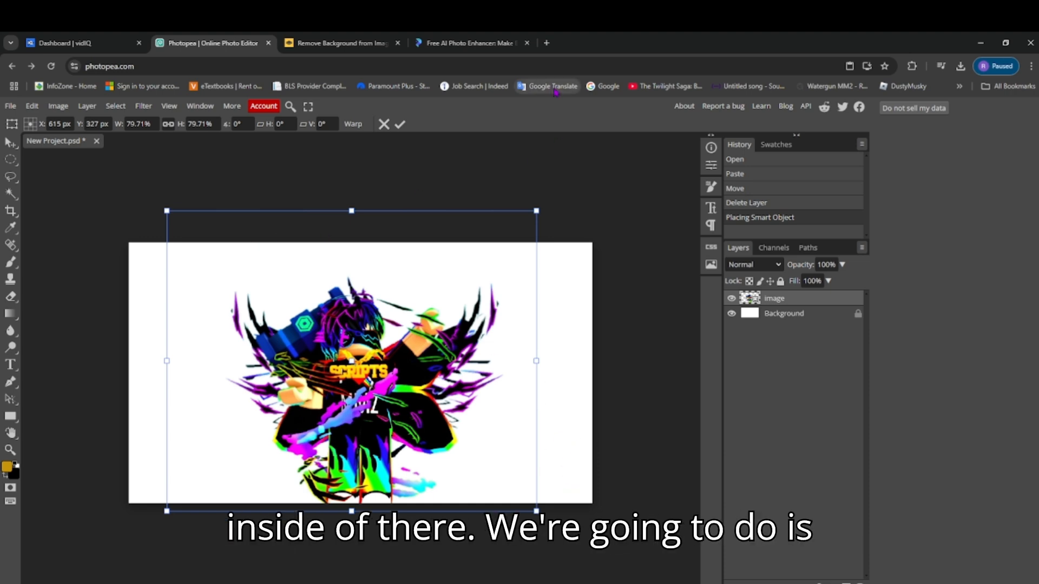
Search Google Images for "blue black bg" and open the plain dark blue Adobe Stock background to copy it.
left_click(503, 43)
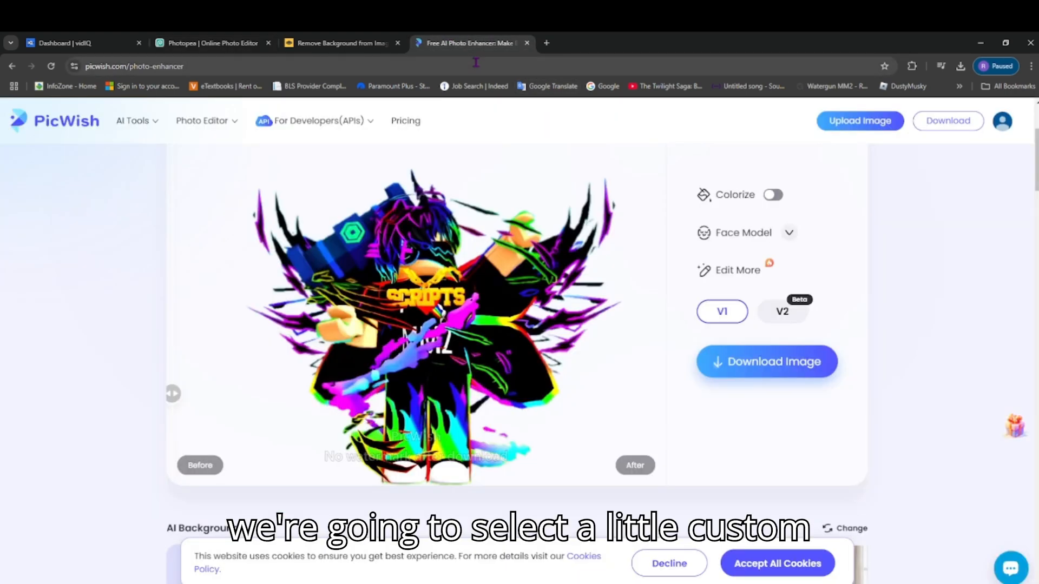
left_click(546, 43)
type("blue")
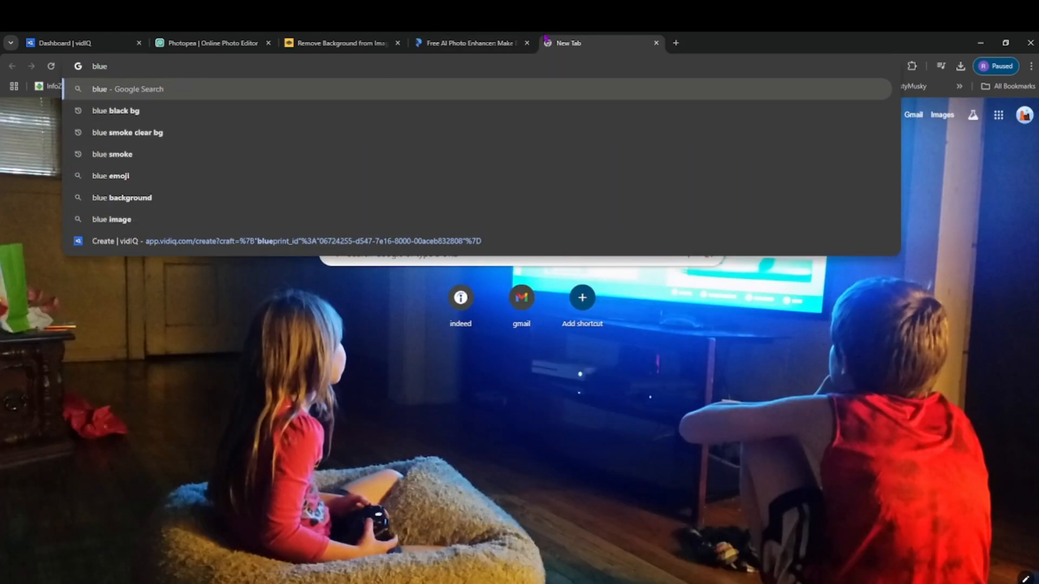
left_click(179, 111)
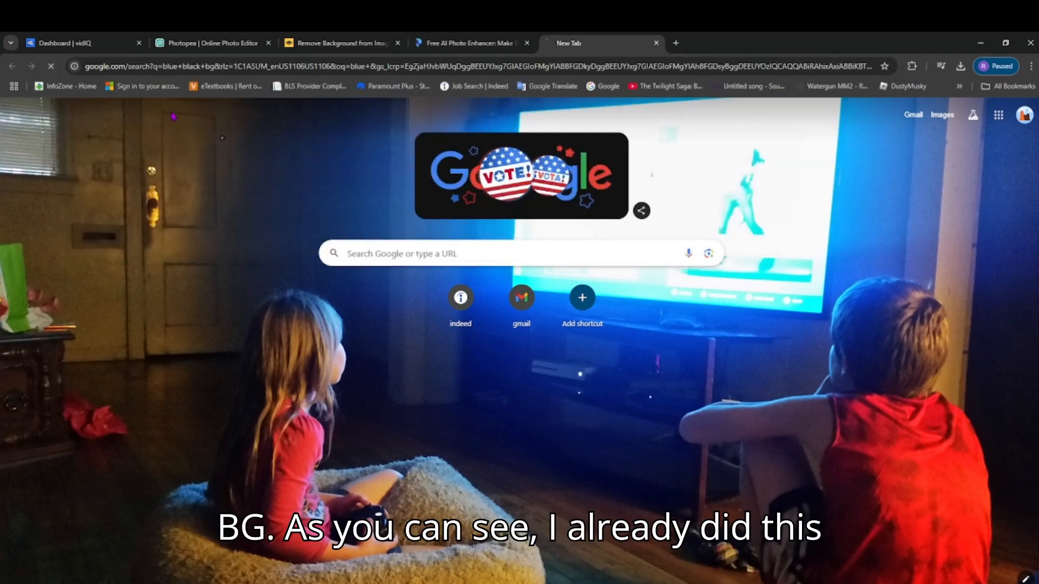
left_click(156, 159)
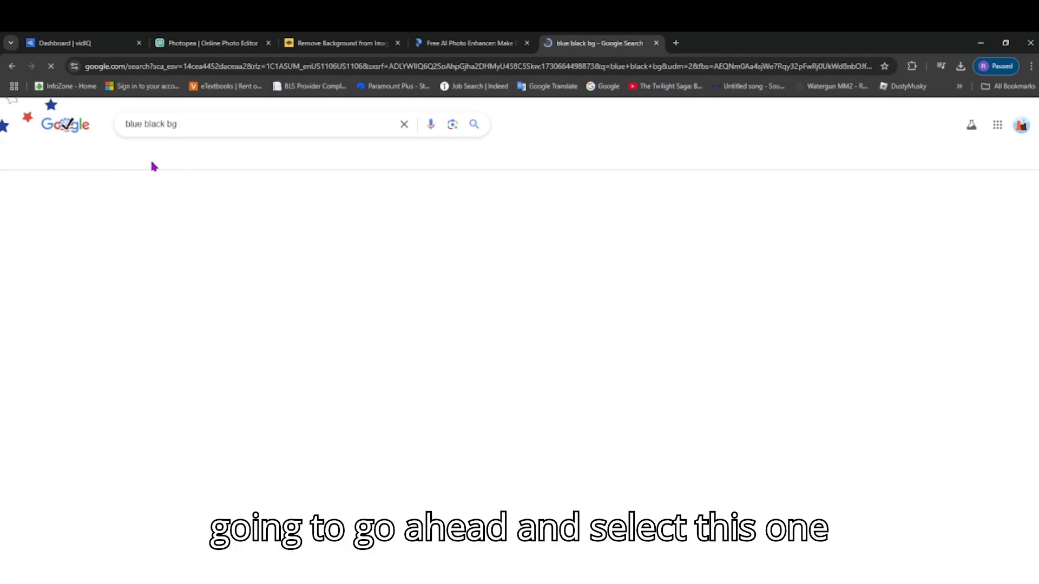
left_click(790, 286)
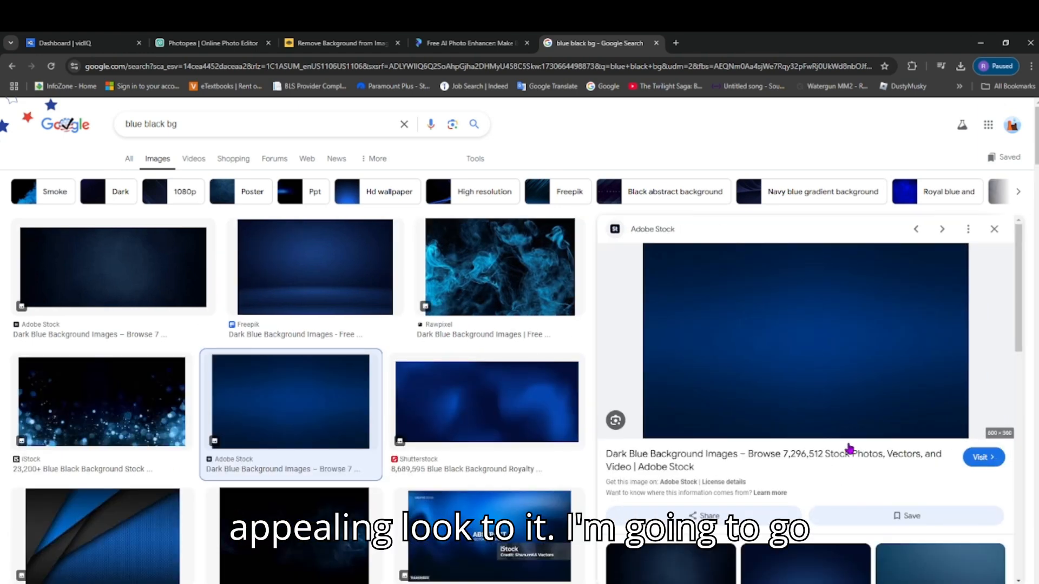
Paste the dark blue background into the Photopea project and scale it to about 215.5% so it covers the canvas.
left_click(354, 42)
left_click(214, 43)
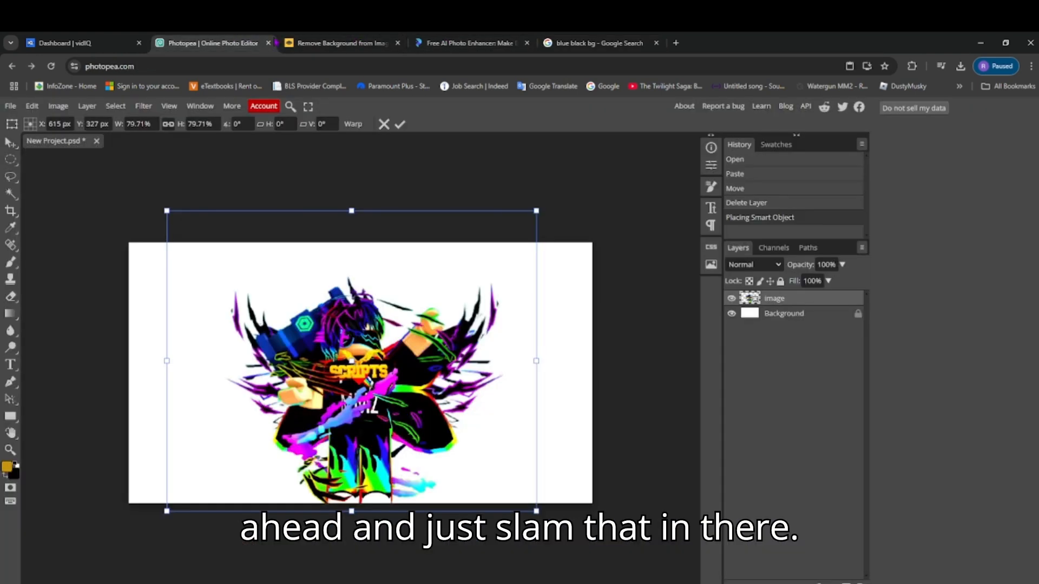
key("ctrl+v")
left_click_drag(332, 360, 209, 298)
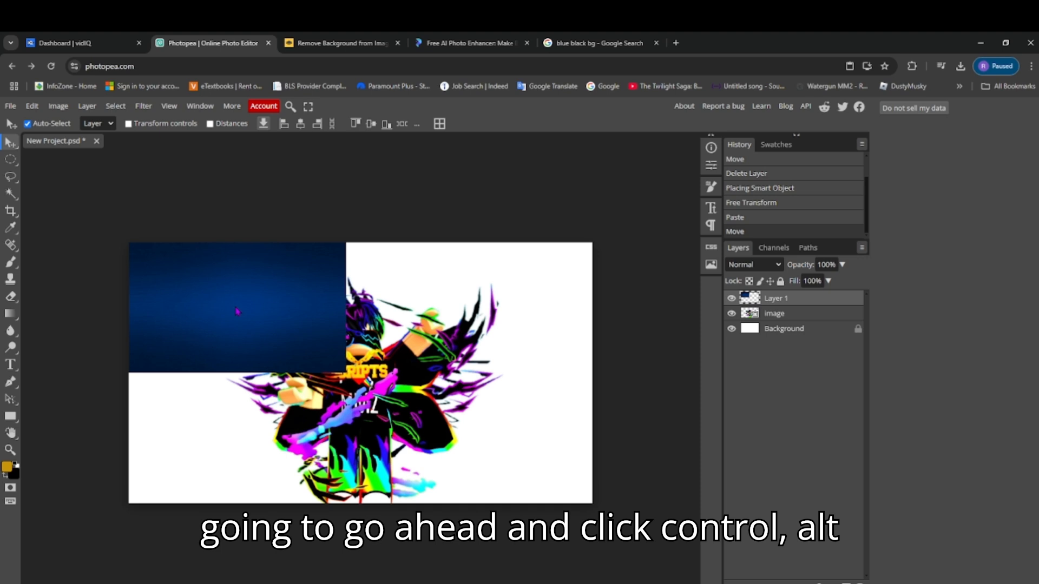
key("ctrl+alt+t")
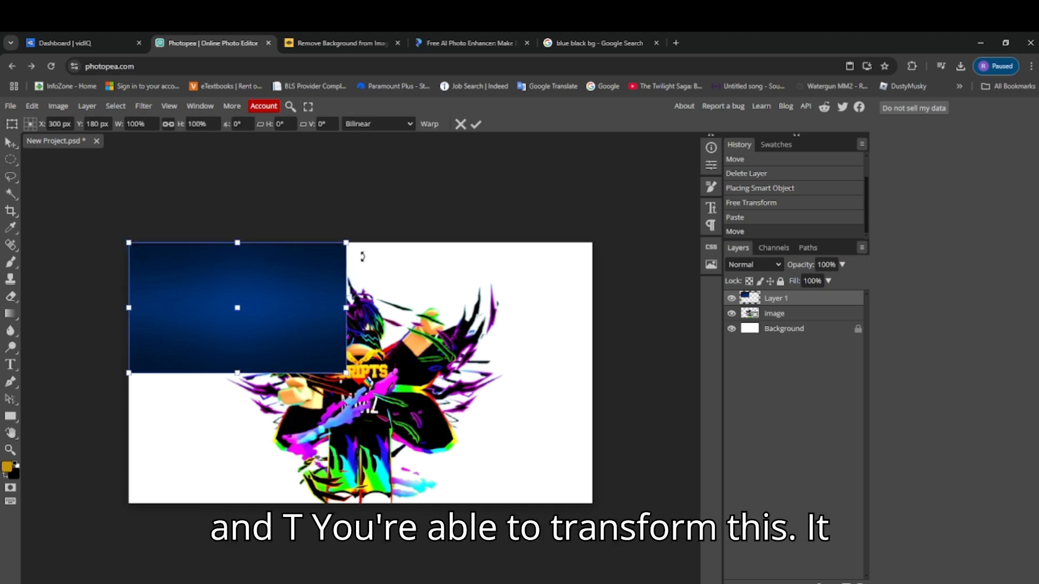
left_click_drag(346, 374, 564, 503)
left_click_drag(563, 373, 597, 373)
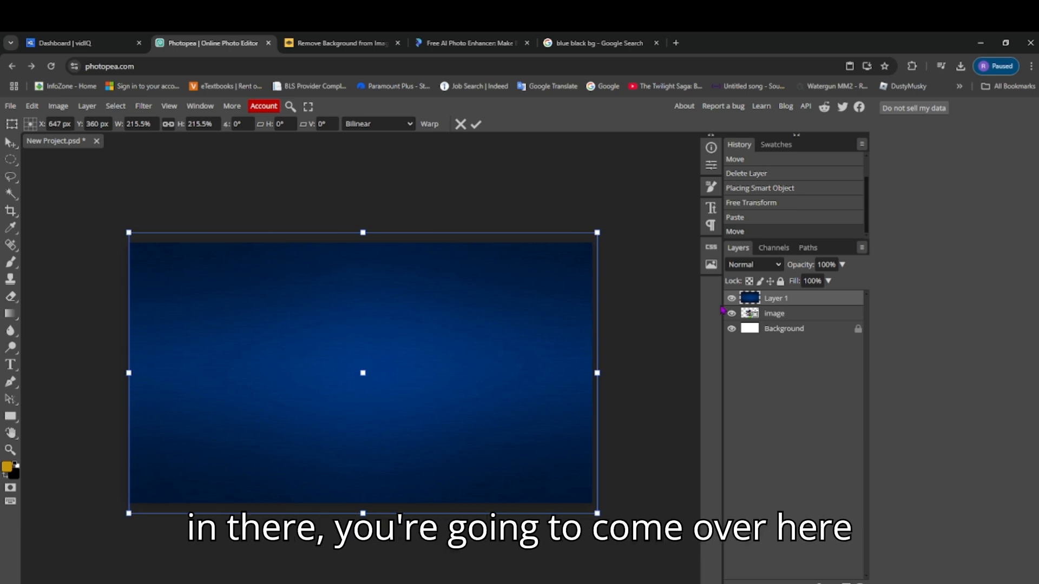
Apply the background's transform, move the avatar's layer above it, and shift the avatar slightly up to fit the canvas.
left_click(750, 320)
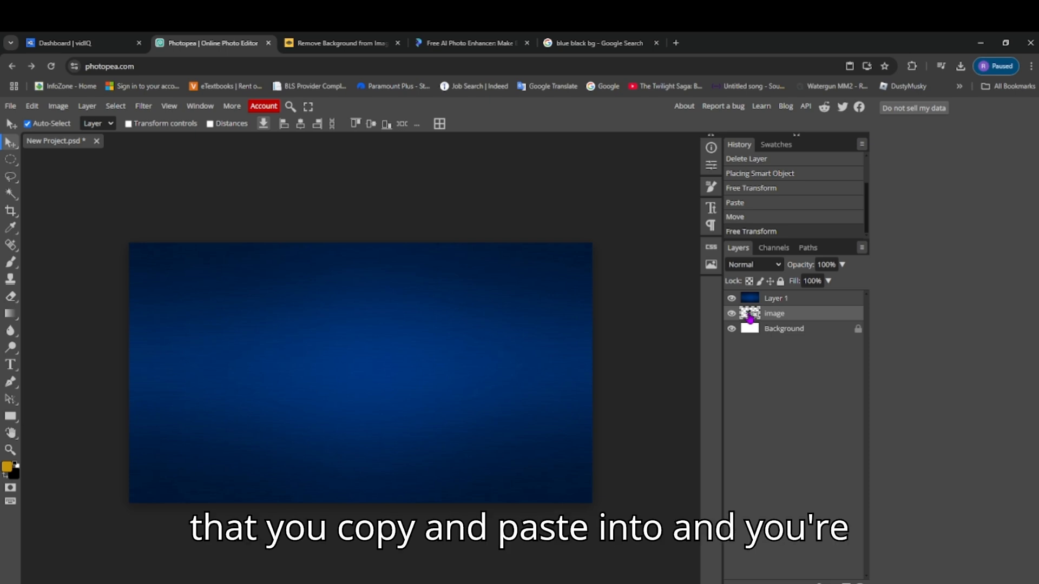
left_click_drag(750, 319, 750, 302)
left_click_drag(369, 382, 377, 373)
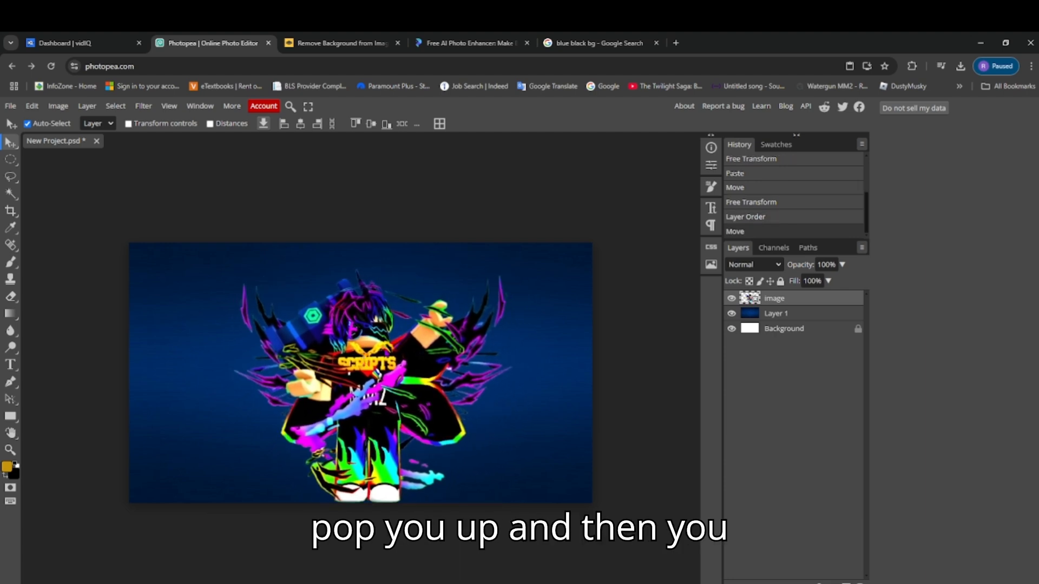
Scale the avatar to about 84.57% and move it to the left side of the canvas.
key("ctrl+t")
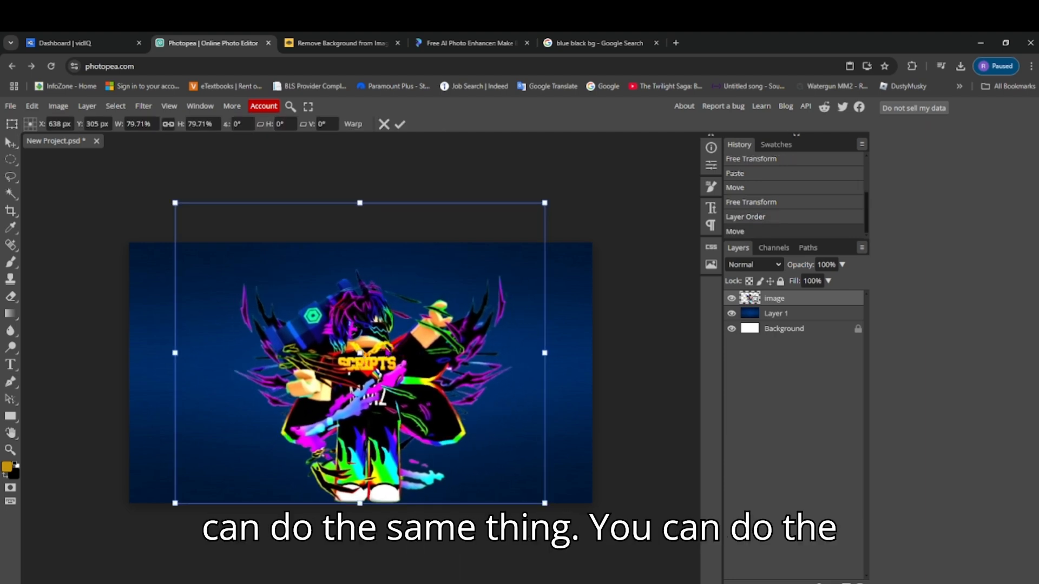
left_click_drag(386, 352, 370, 396)
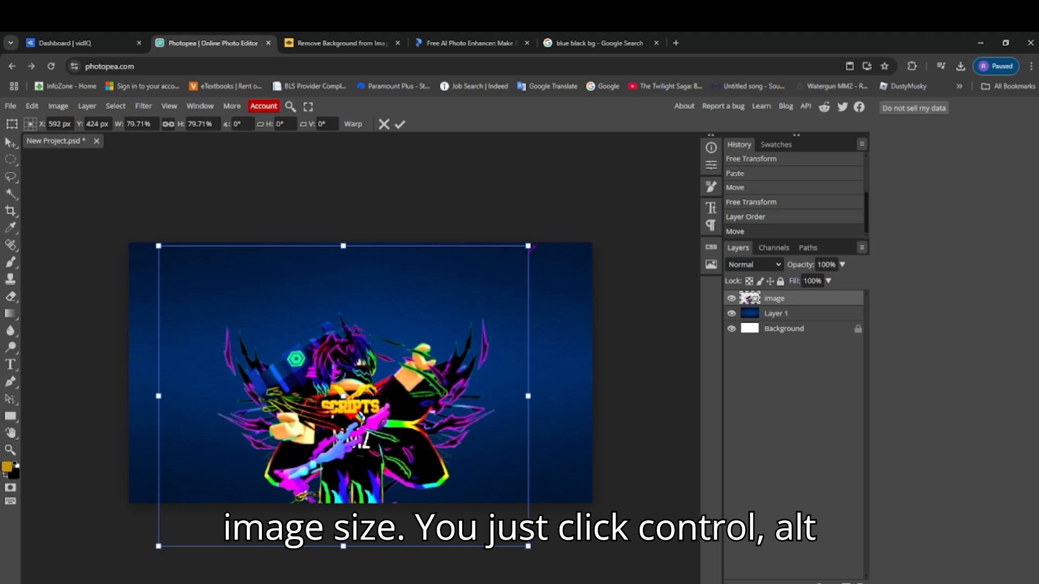
left_click_drag(529, 246, 592, 191)
left_click_drag(445, 339, 440, 317)
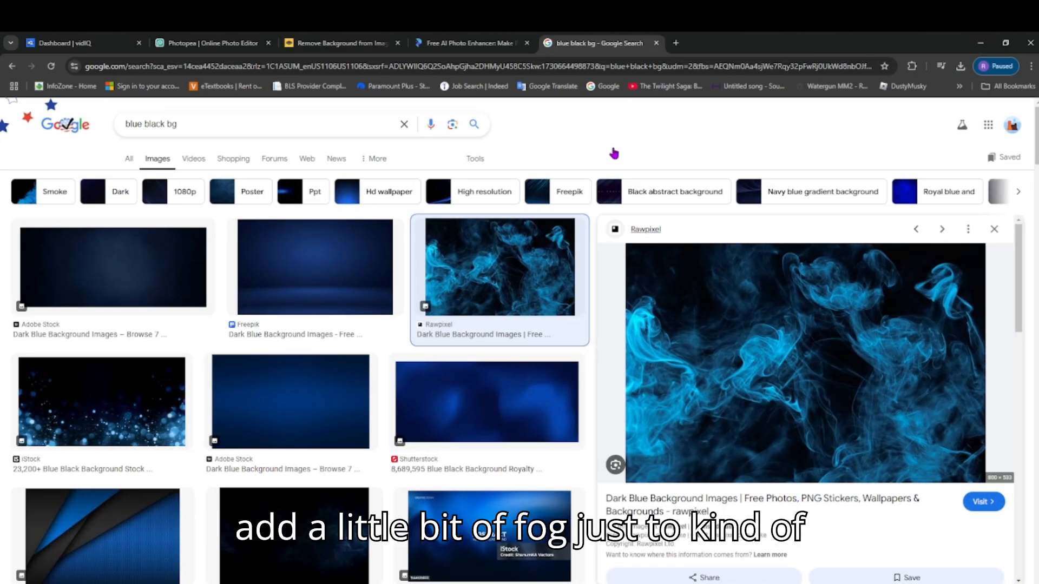
Return from Google Images to Photopea, paste the blue smoke image, and place it over the canvas's upper-left corner for resizing.
left_click(466, 43)
left_click(341, 43)
left_click(274, 39)
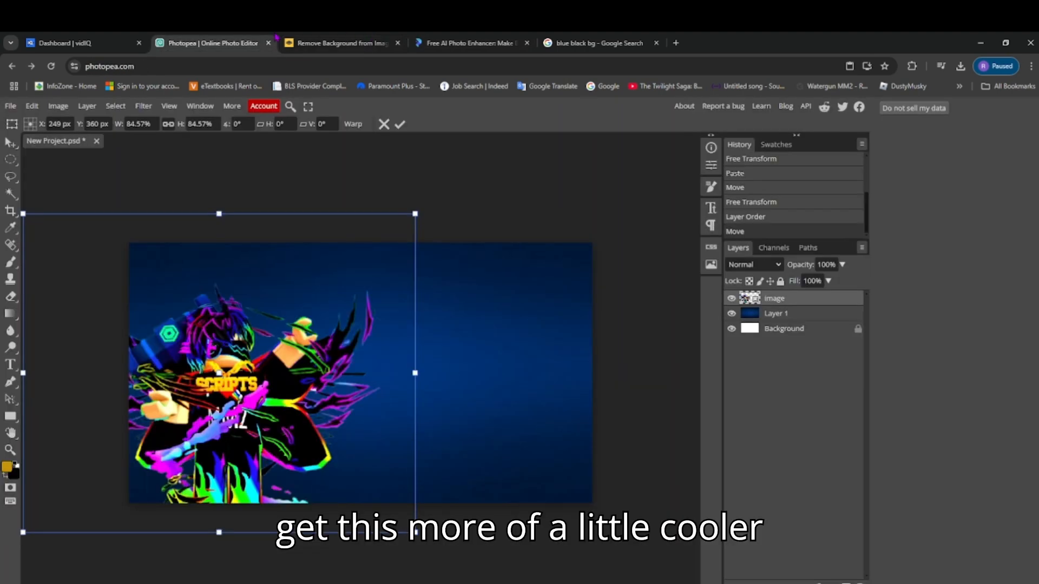
key("ctrl+v")
left_click_drag(277, 332, 201, 283)
key("ctrl+t")
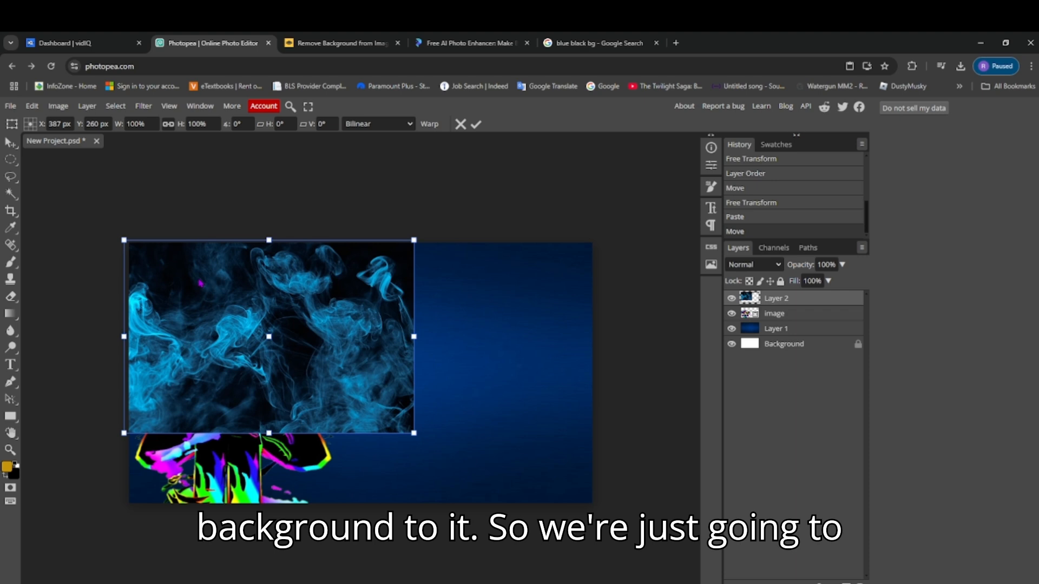
Scale the smoke image to about 163.25% so it covers the canvas, and lower its layer opacity to a faint fog.
left_click_drag(414, 433, 508, 496)
left_click_drag(508, 367, 606, 364)
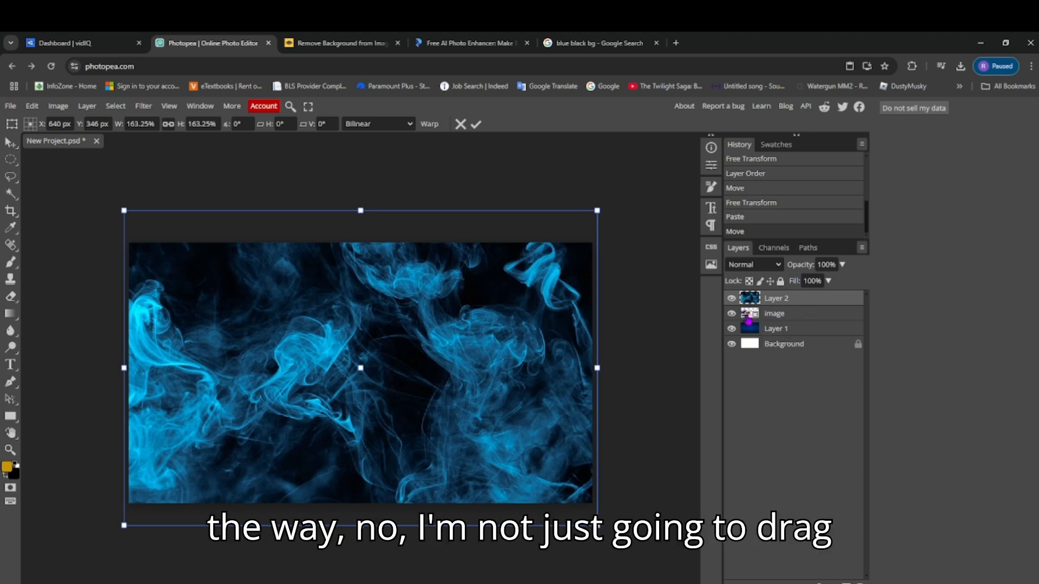
key("Return")
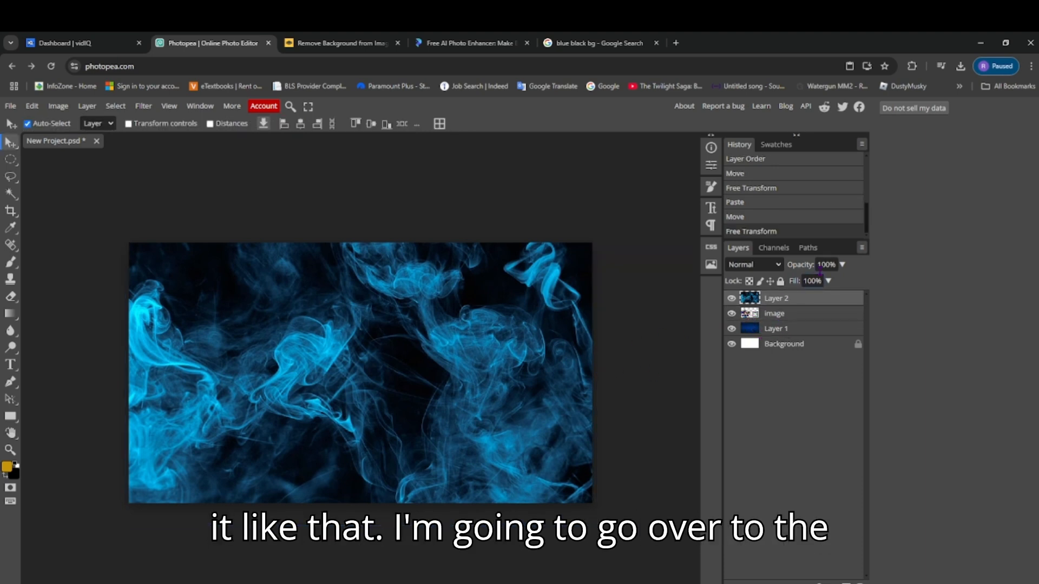
left_click(842, 265)
left_click_drag(842, 286, 804, 291)
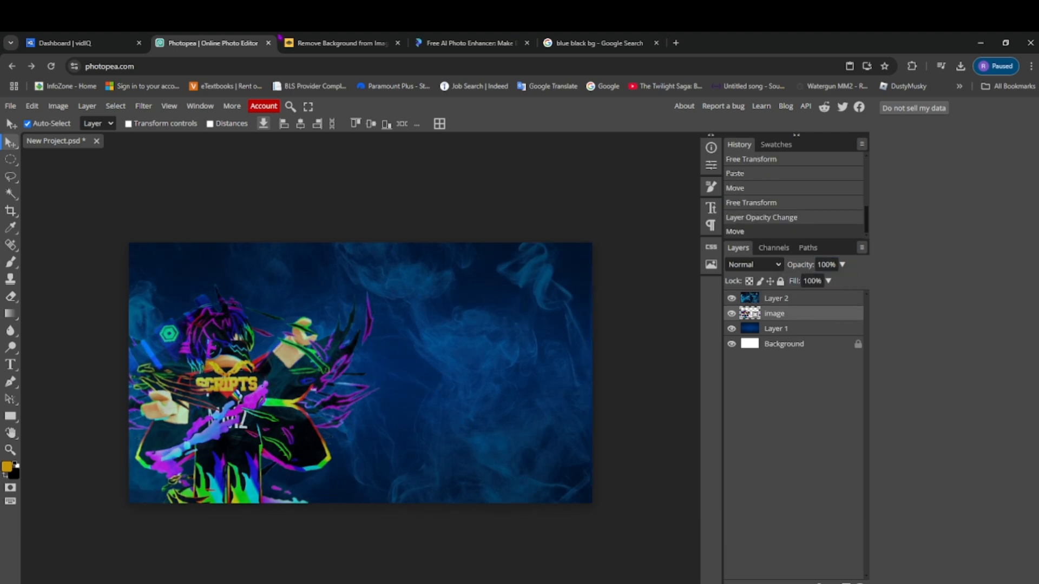
Search Google Images for "thumbnail roblox" and bring the "500k+ Views" YouTube thumbnail into the Photopea project.
left_click(465, 39)
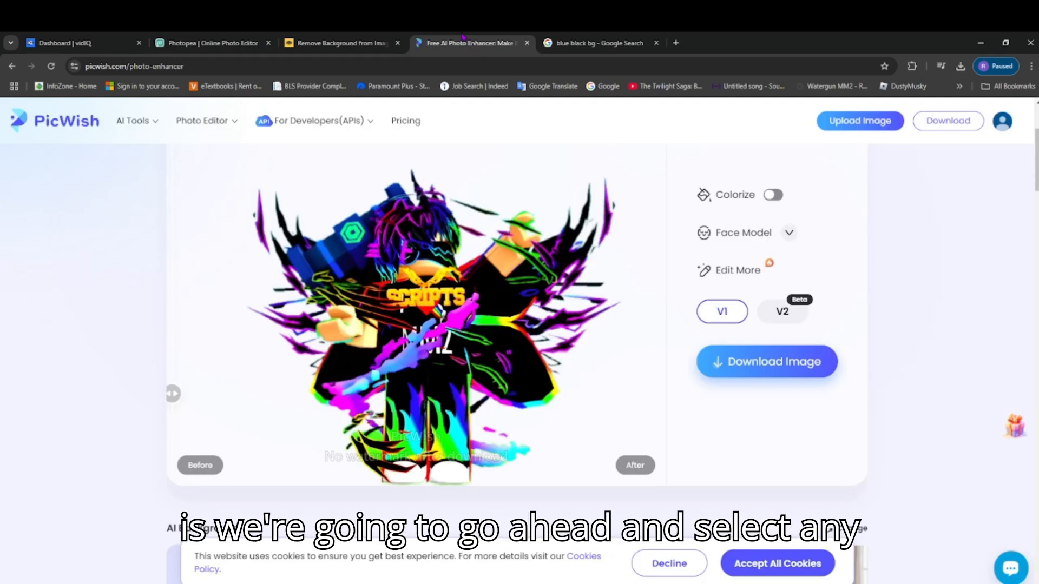
left_click(595, 43)
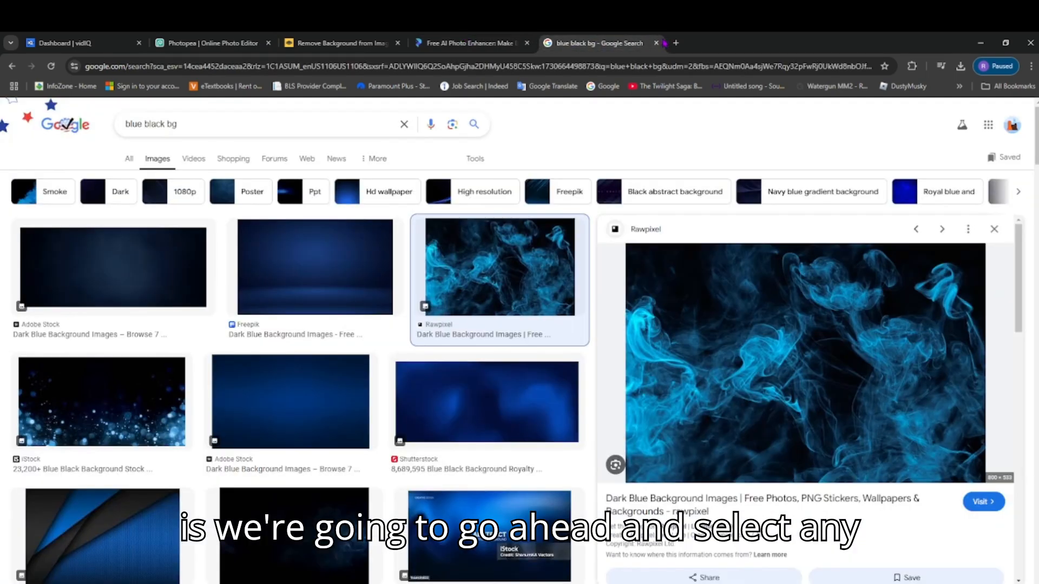
left_click(404, 124)
type("thu")
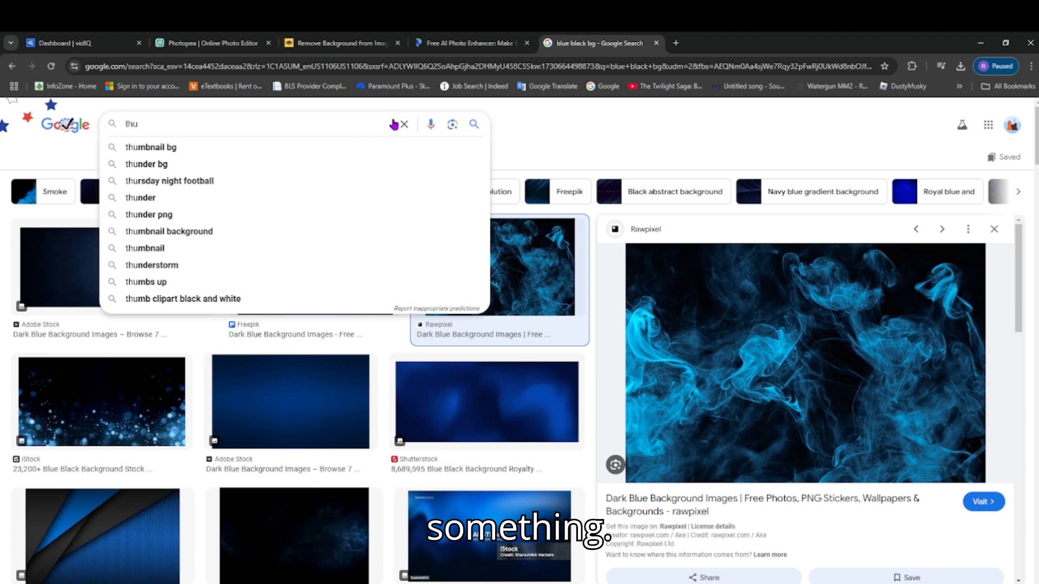
type("mbnail roblox")
key("Return")
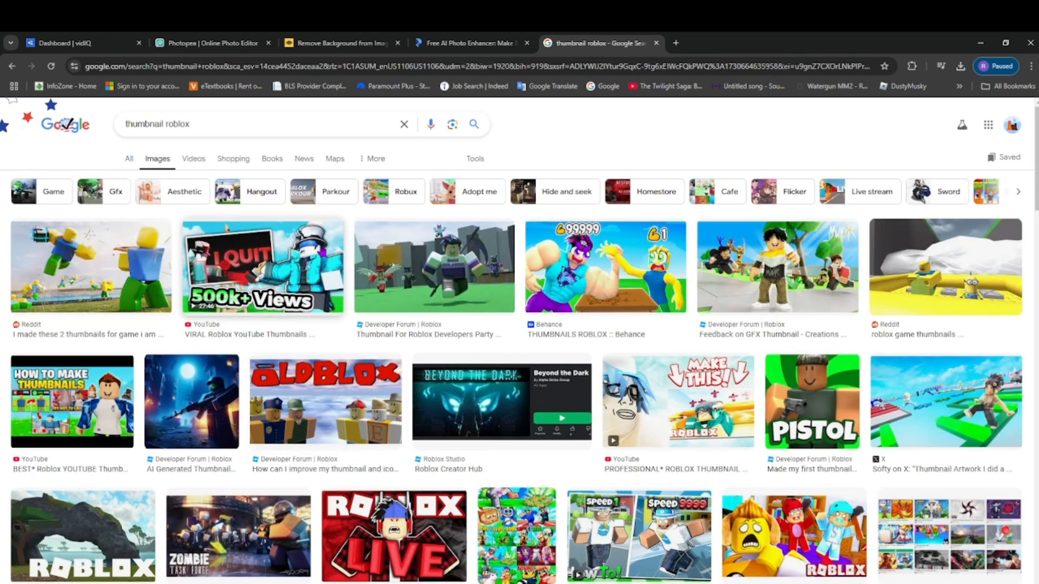
left_click(263, 266)
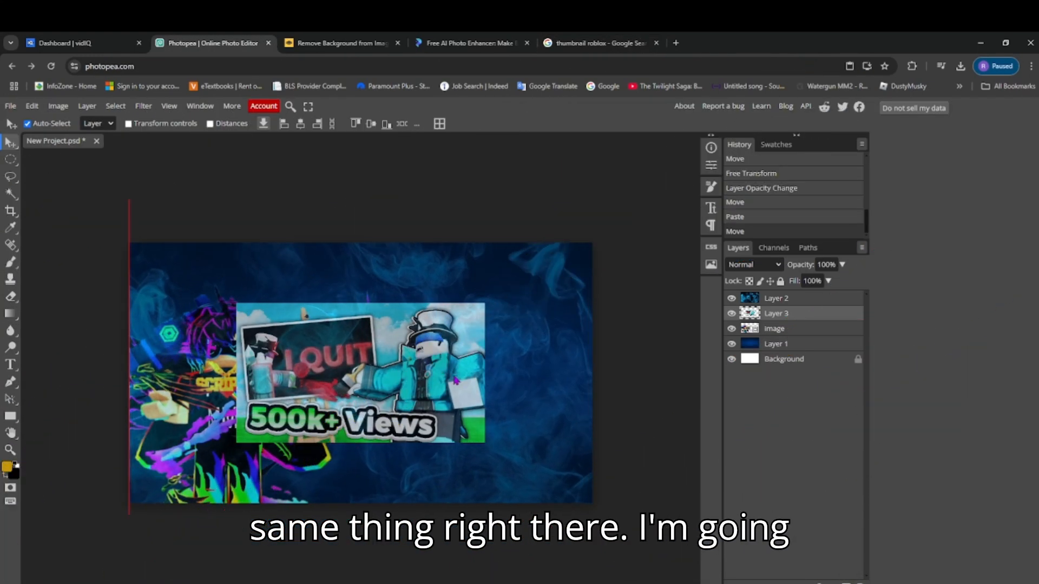
Shrink the "500k+ Views" image to about 67.45%, rotate it 14.2°, and place it in the upper-right area of the canvas.
left_click(755, 319)
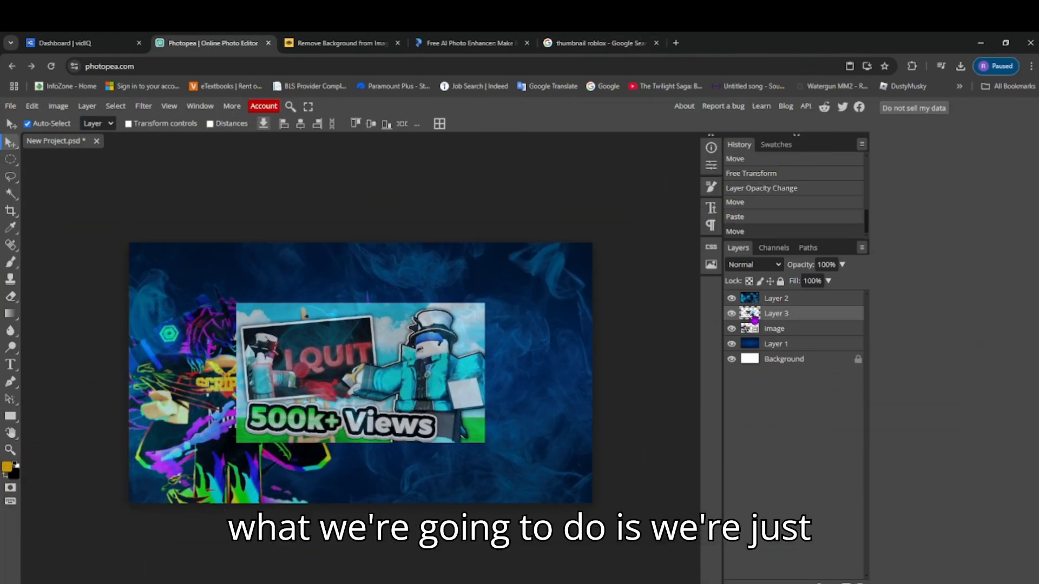
key("ctrl+alt+t")
left_click_drag(339, 402, 436, 375)
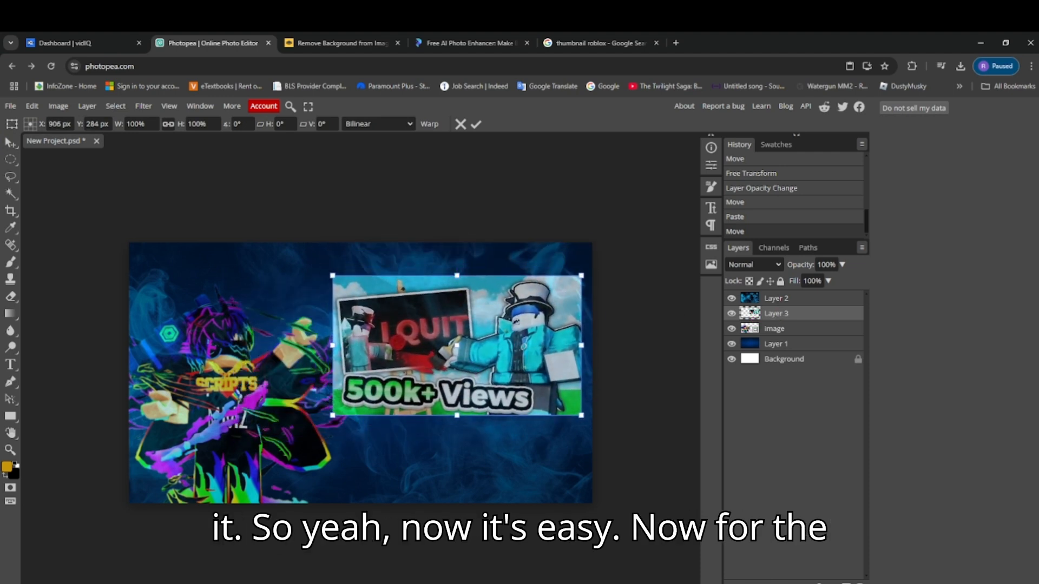
left_click_drag(458, 259, 481, 253)
left_click_drag(353, 247, 381, 259)
left_click_drag(455, 322, 456, 318)
left_click_drag(380, 257, 413, 269)
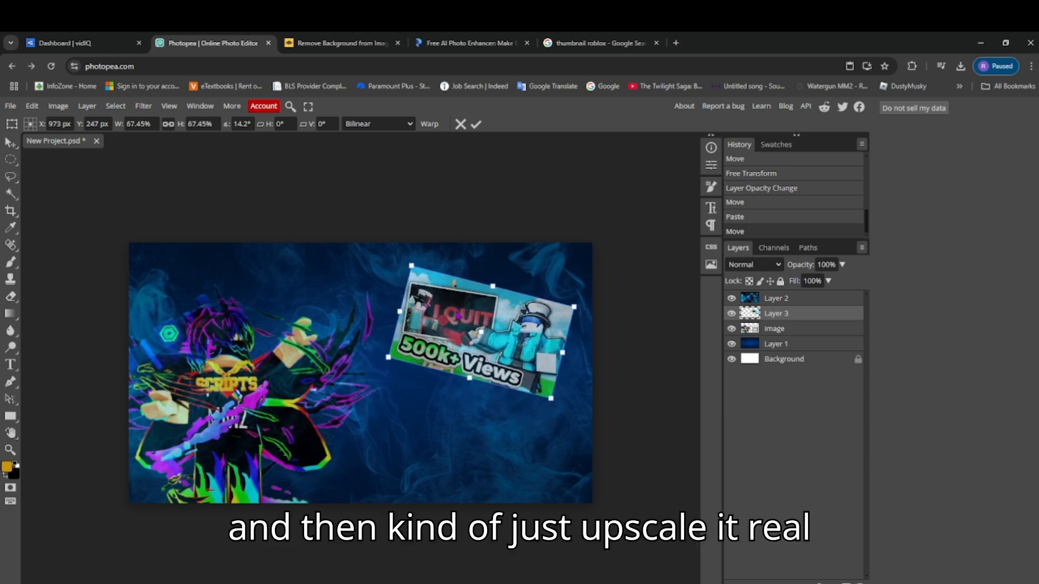
Enlarge the tilted thumbnail image to about 88.81%, nudge it into the canvas's upper-right corner, and apply the transform.
left_click_drag(541, 386, 564, 426)
mouse_move(554, 371)
left_mouse_down()
mouse_move(553, 362)
mouse_move(545, 370)
left_mouse_up()
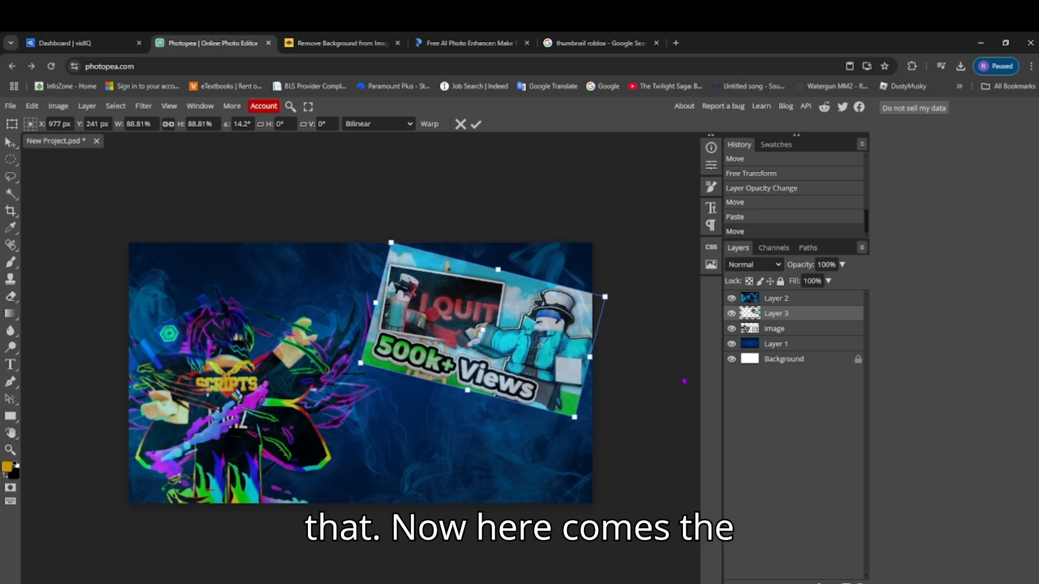
key("Return")
left_click(770, 365)
left_click(680, 417)
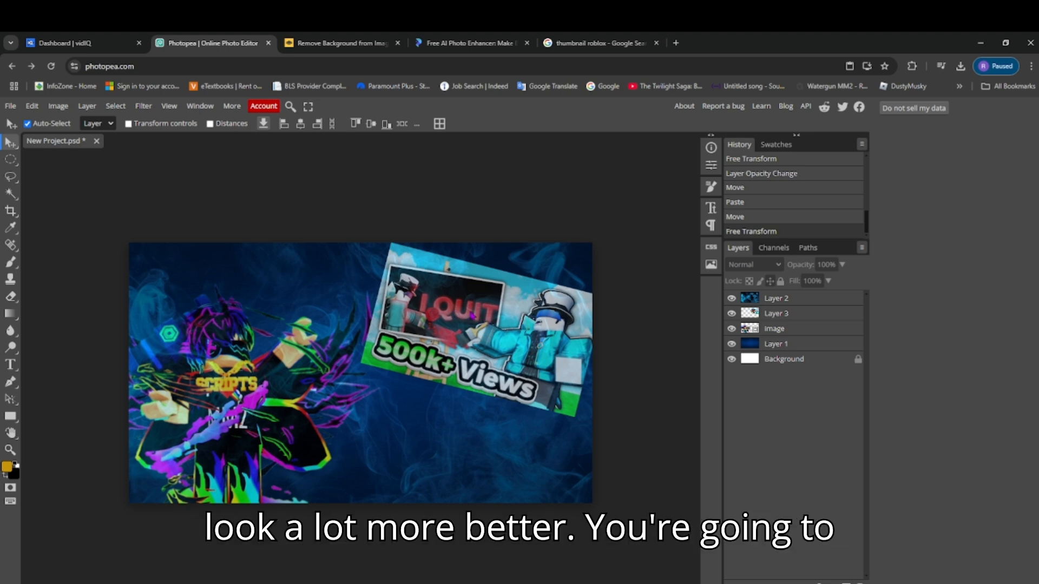
Open the blending options of the thumbnail image's layer and enable Bevel and Emboss with Contour.
left_click(784, 314)
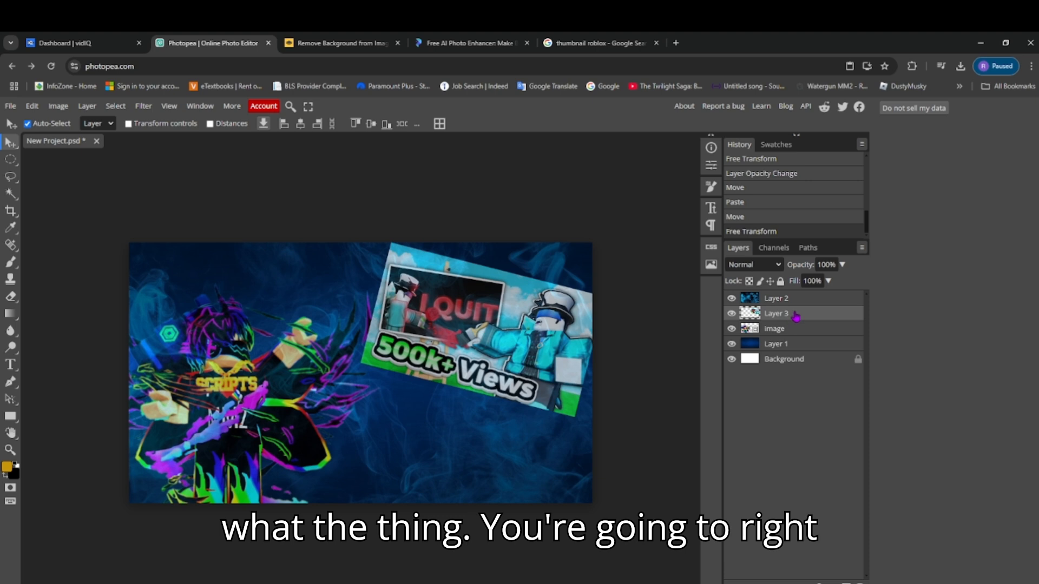
right_click(796, 315)
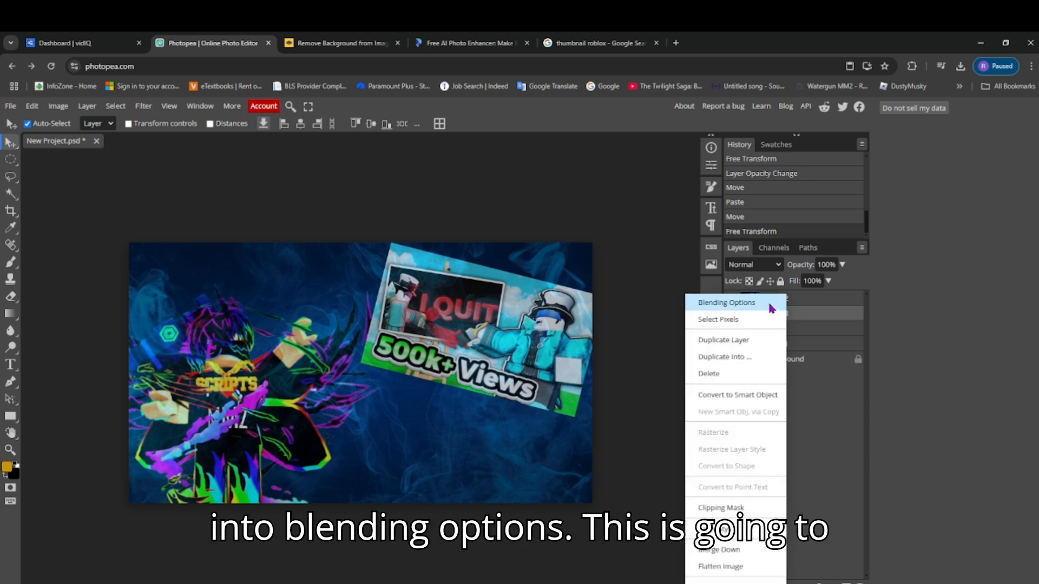
left_click(771, 306)
left_click_drag(292, 188, 905, 318)
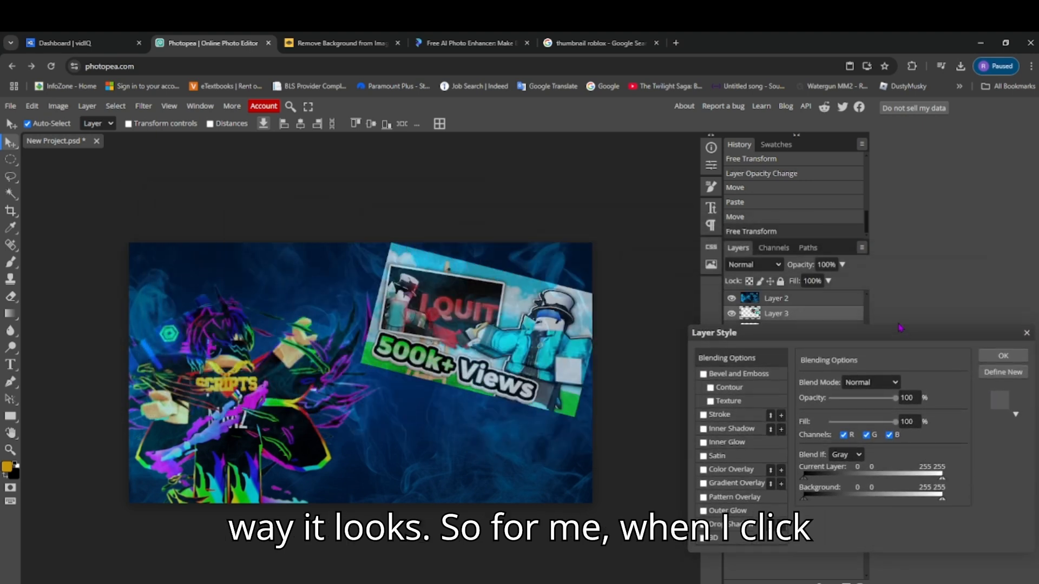
left_click(704, 375)
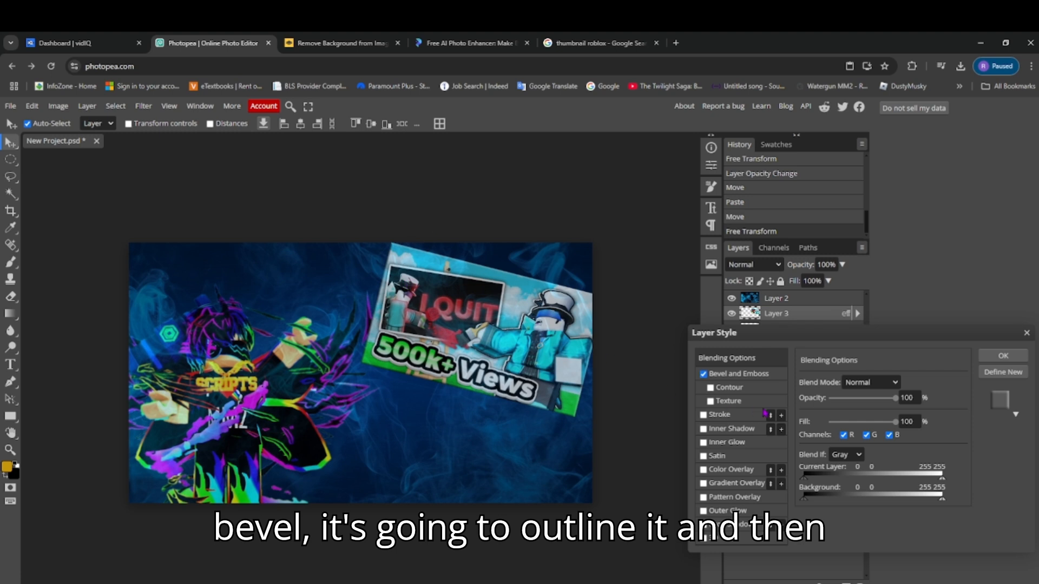
left_click(725, 387)
left_click(711, 388)
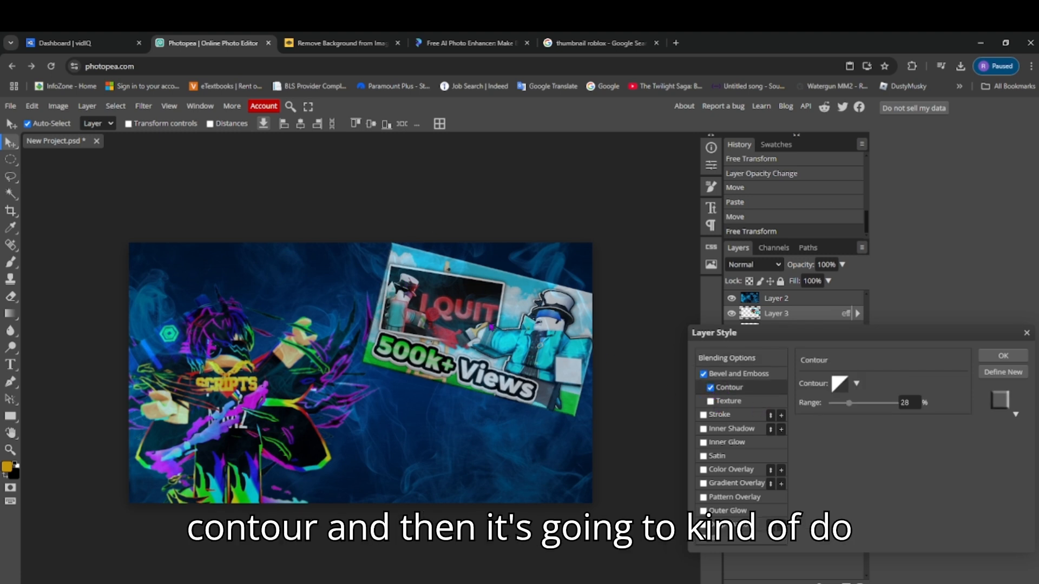
Add Stroke, Inner Shadow, Inner Glow and Drop Shadow to the thumbnail image's layer style, leaving Texture off.
left_click(710, 401)
left_click(710, 401)
left_click(704, 416)
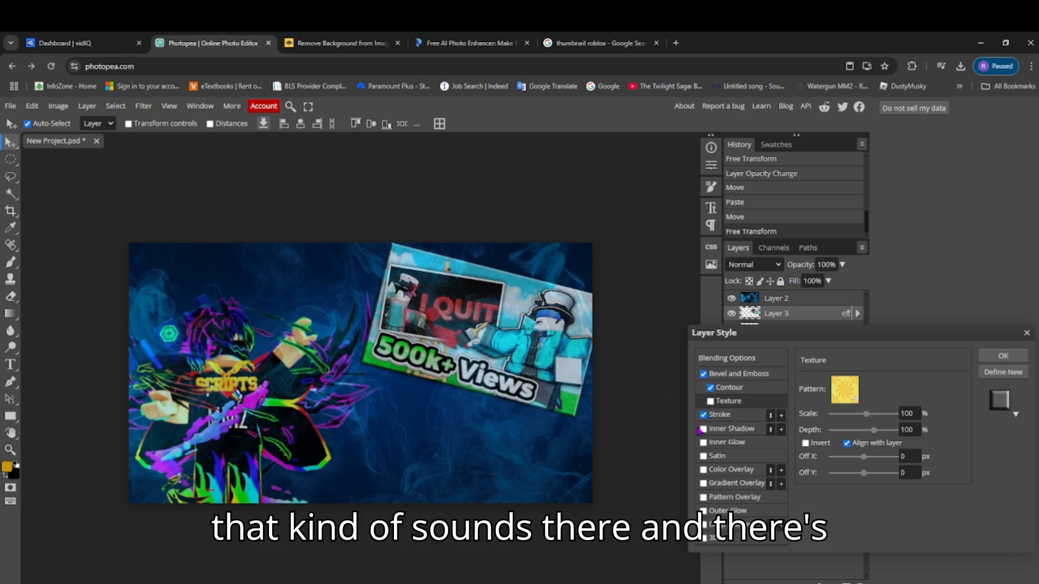
left_click(709, 429)
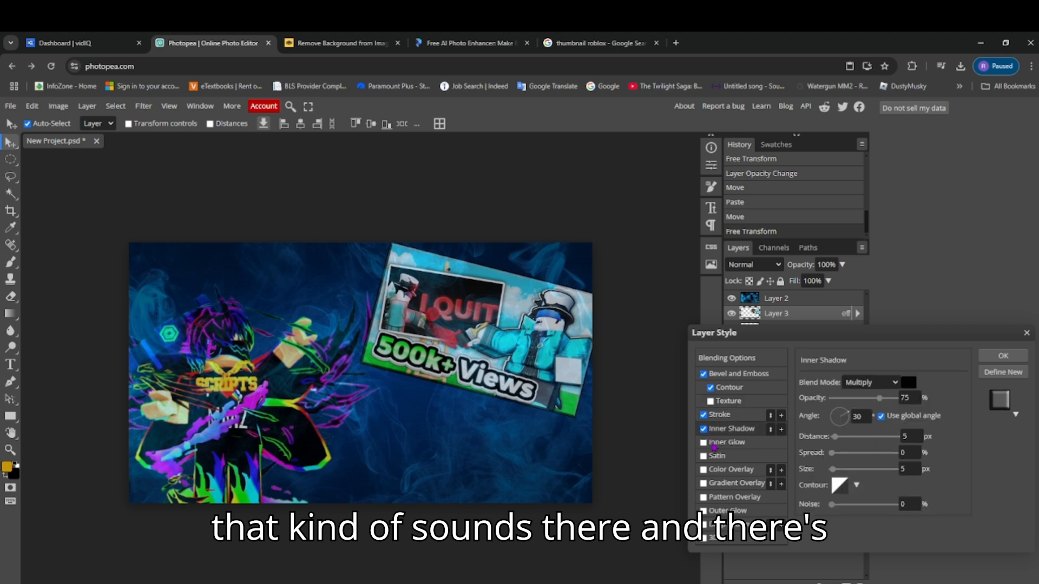
left_click(710, 443)
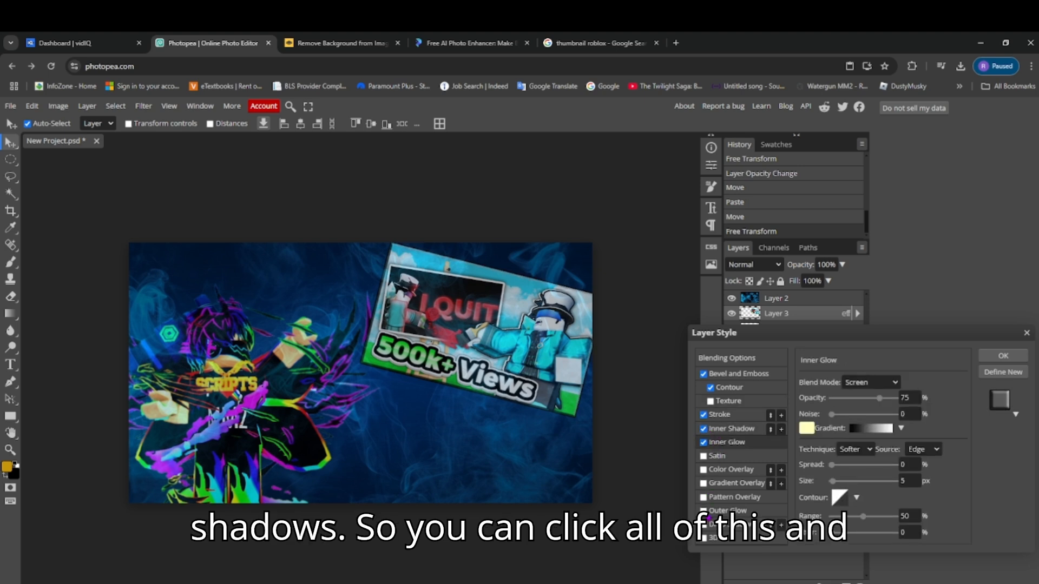
left_click(707, 524)
Enable Outer Glow on the thumbnail image and set its color to a near-white.
left_click(711, 512)
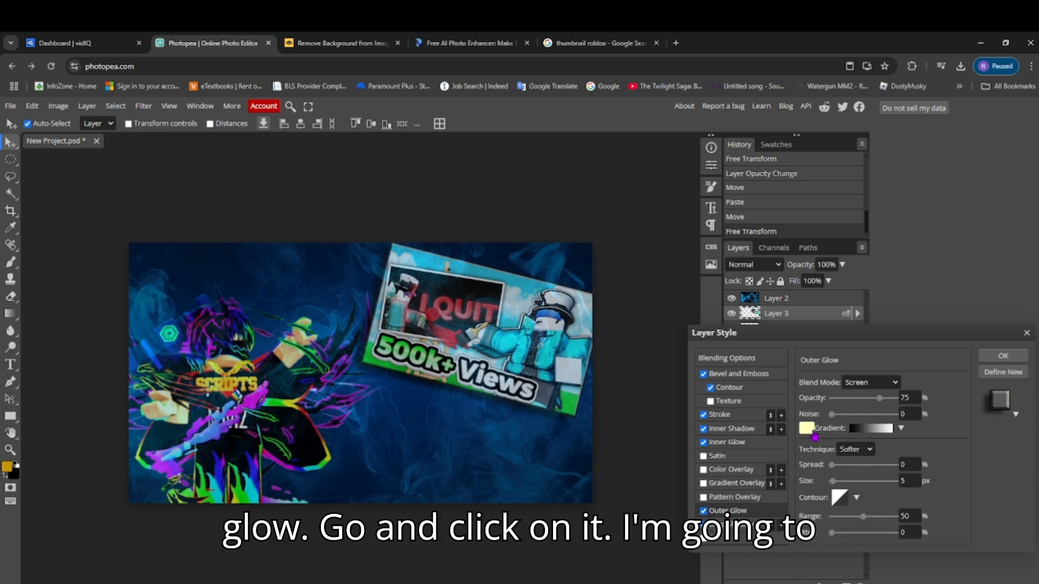
left_click(812, 431)
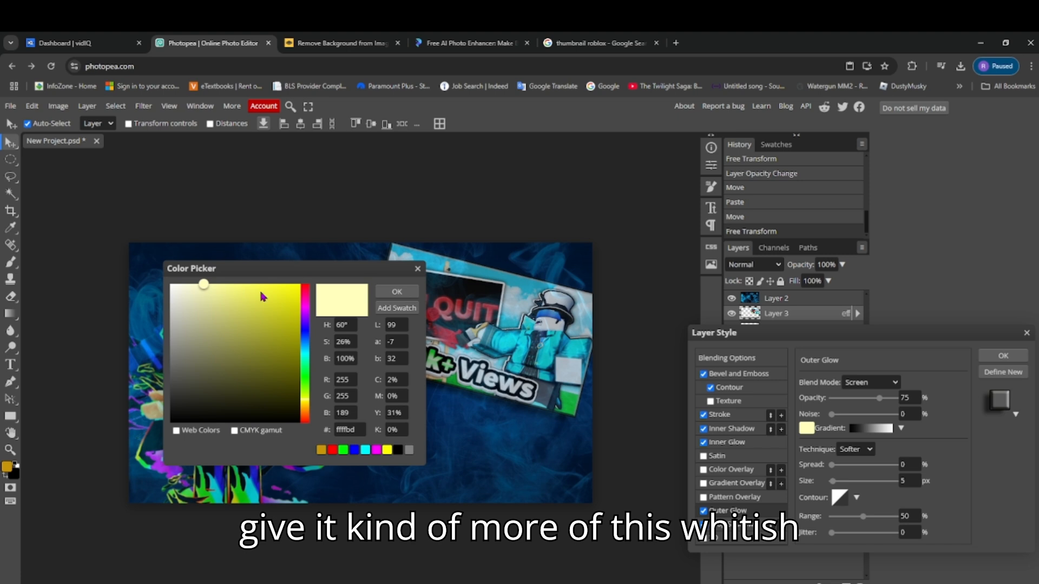
left_click(171, 285)
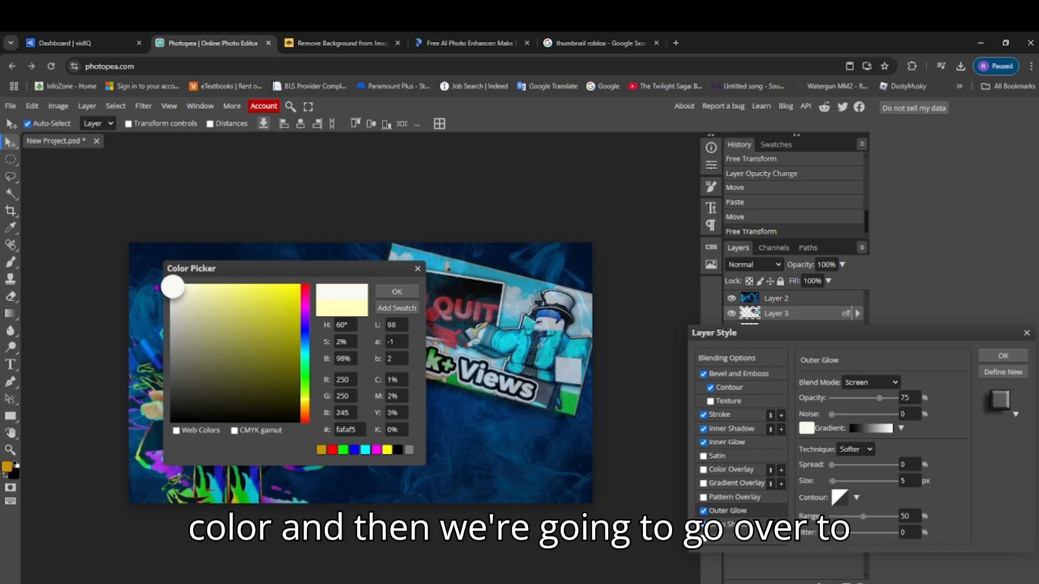
left_click(389, 294)
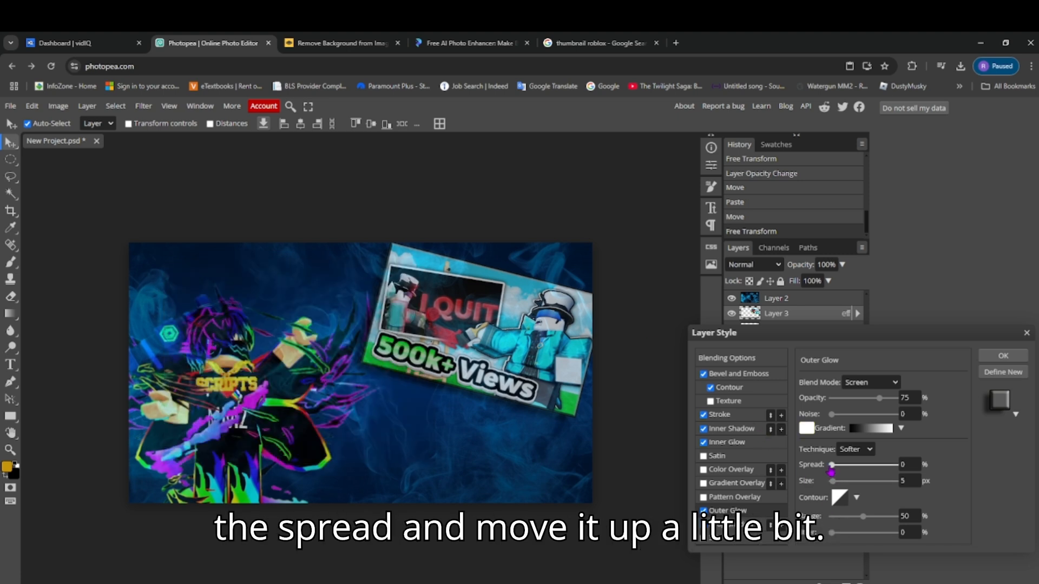
Set the outer glow's spread to 100% and size to 10 px, and apply the thumbnail image's layer style.
left_click_drag(835, 465, 916, 479)
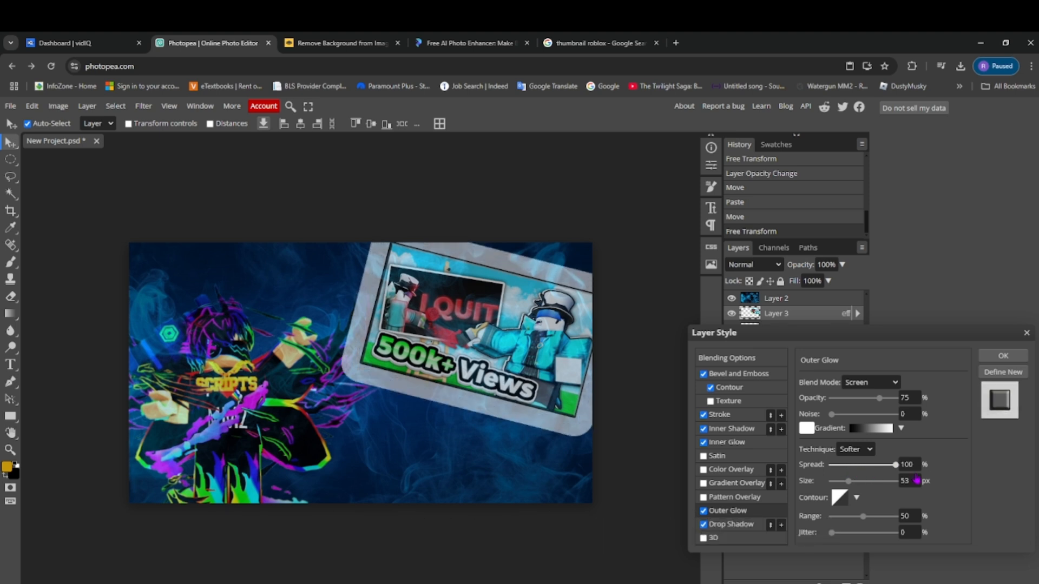
left_click(848, 488)
left_click_drag(849, 489, 837, 491)
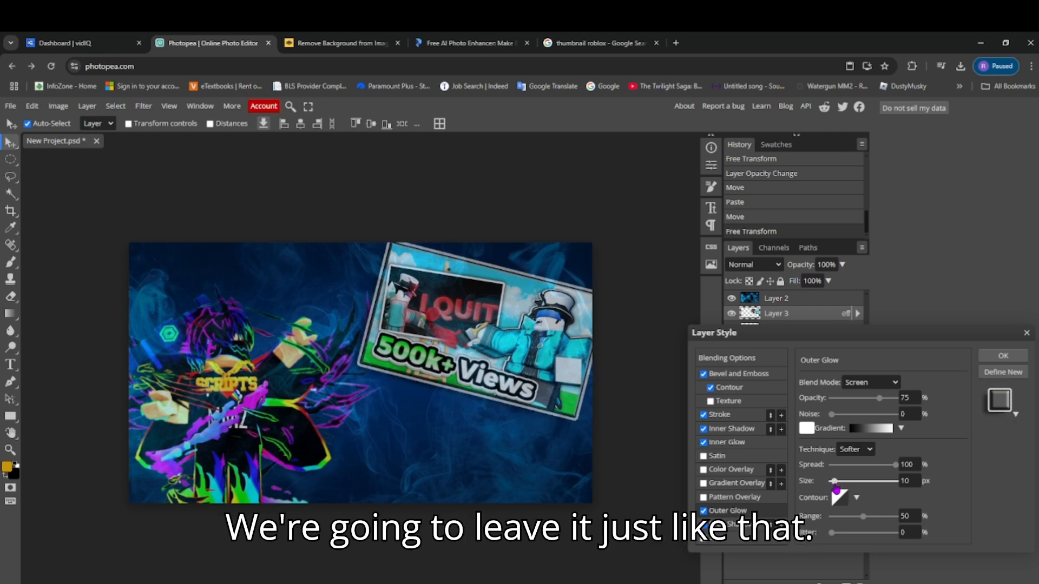
left_click(1004, 356)
Open the blending options of the avatar's layer and enable Bevel and Emboss with Contour.
right_click(751, 328)
left_click(760, 302)
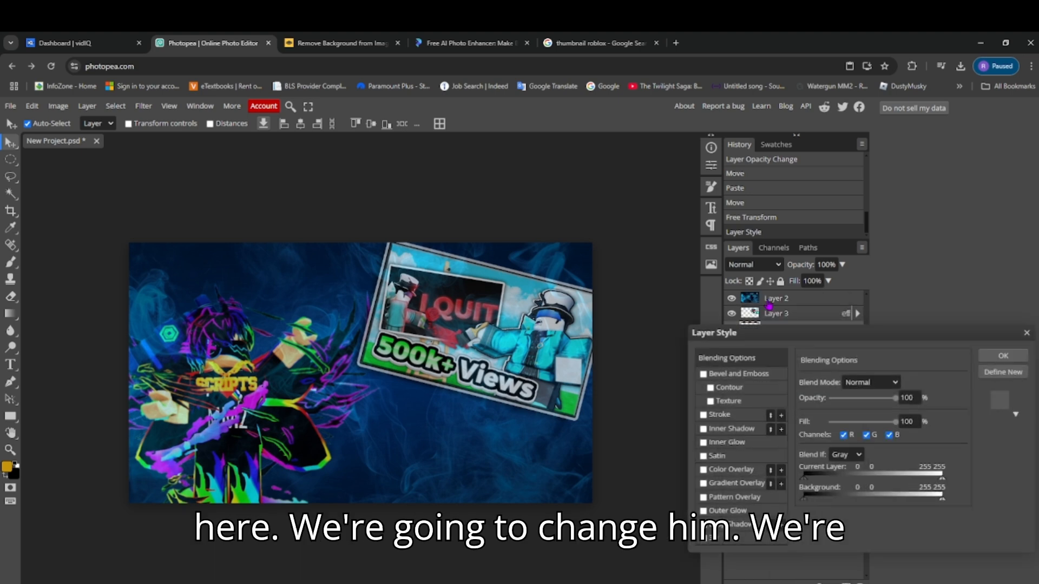
left_click(704, 373)
left_click(711, 387)
Add Stroke, Inner Shadow, Inner Glow, Outer Glow and Drop Shadow to the avatar and apply its layer style.
left_click(703, 414)
left_click(704, 429)
left_click(703, 442)
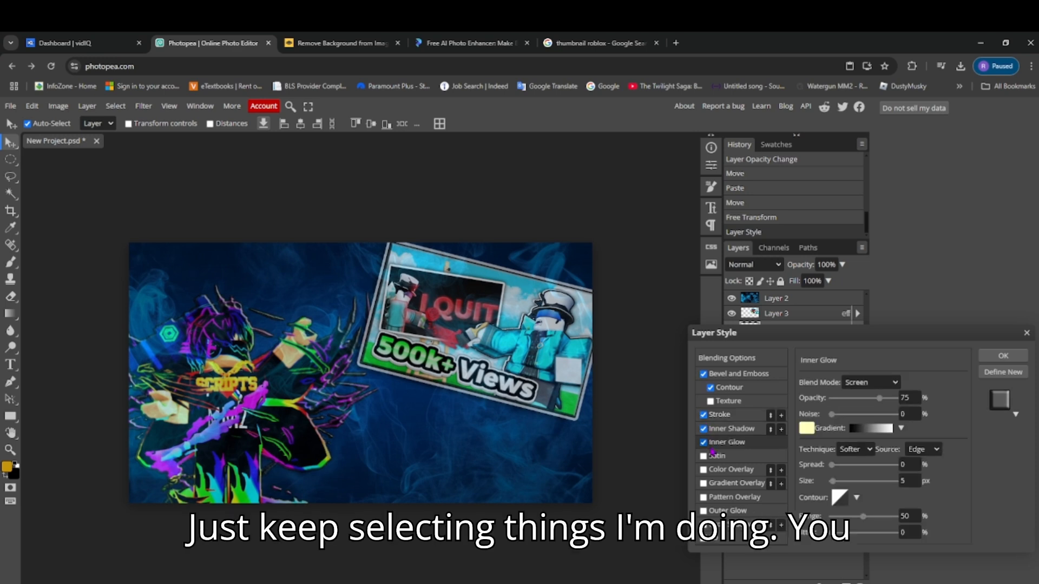
left_click(703, 510)
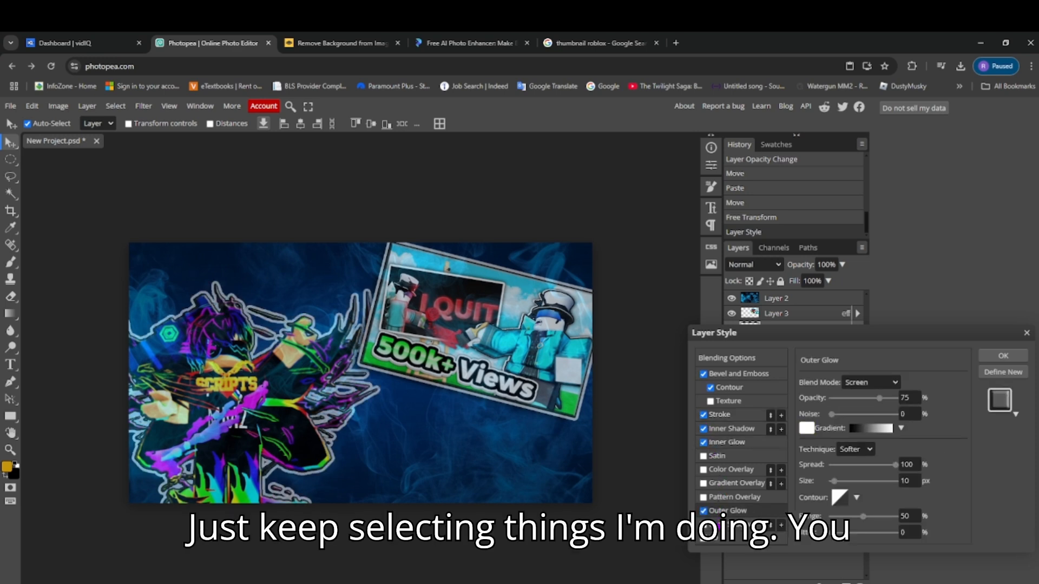
left_click(704, 525)
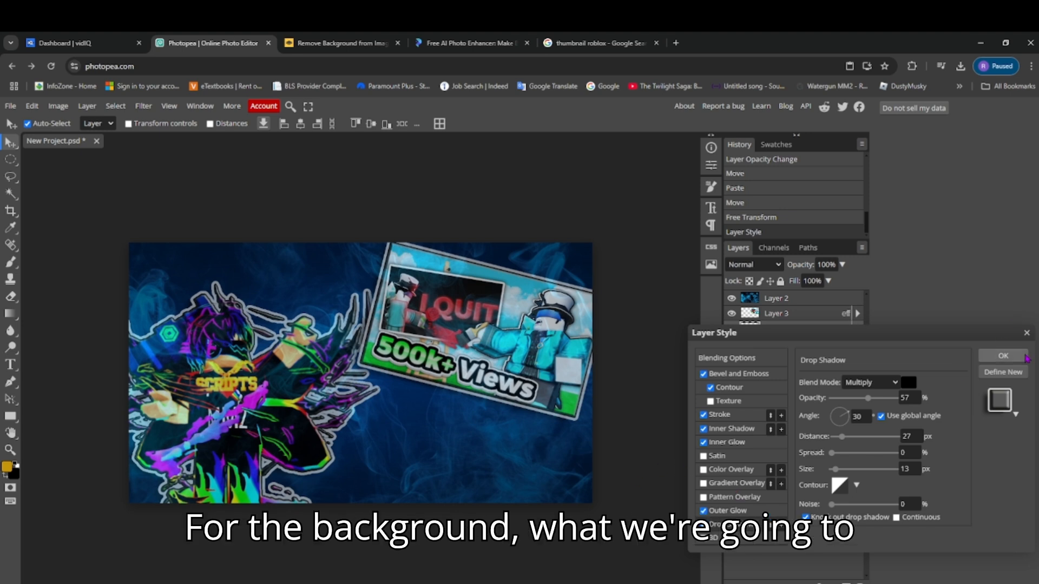
left_click(1003, 356)
Apply a Filter Gallery effect to the blue background layer, Layer 1, and blur it.
left_click(780, 346)
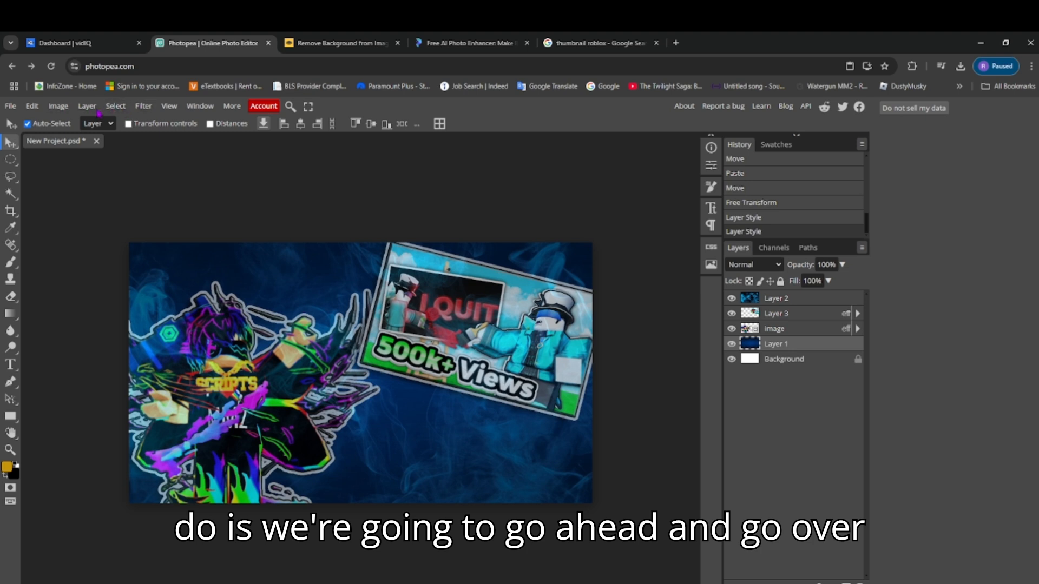
left_click(150, 108)
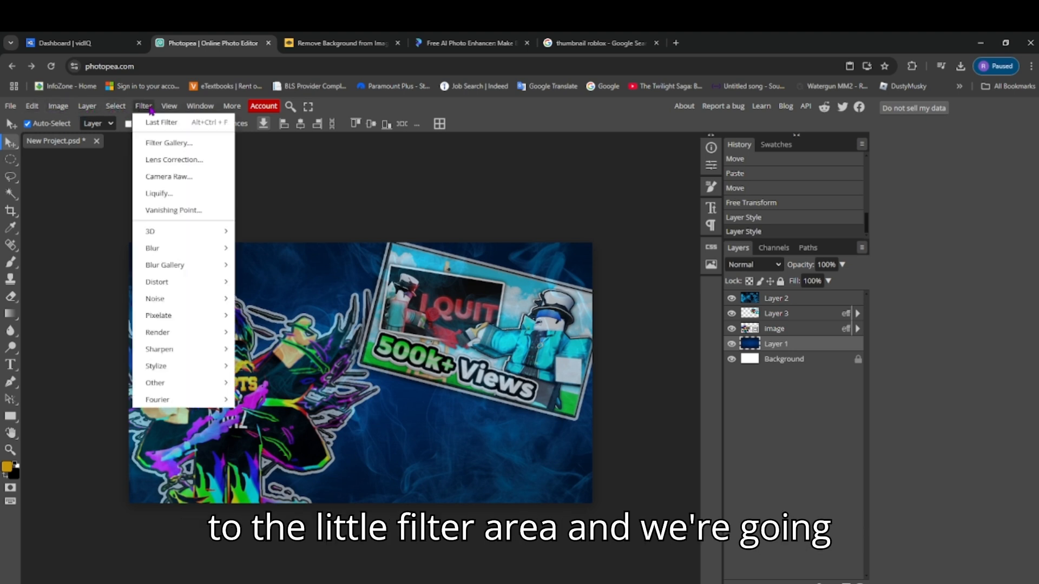
left_click(160, 144)
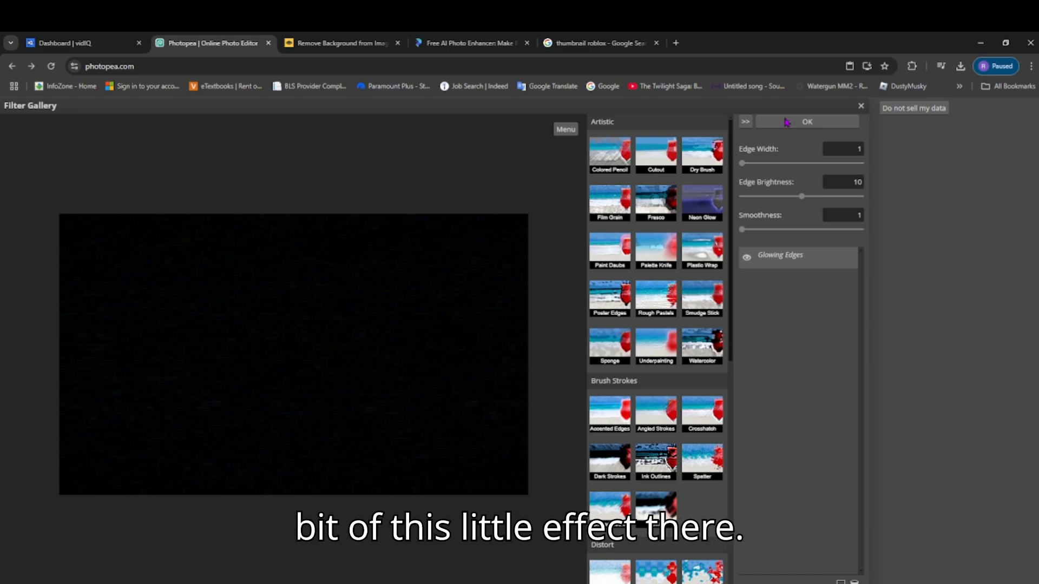
left_click(807, 122)
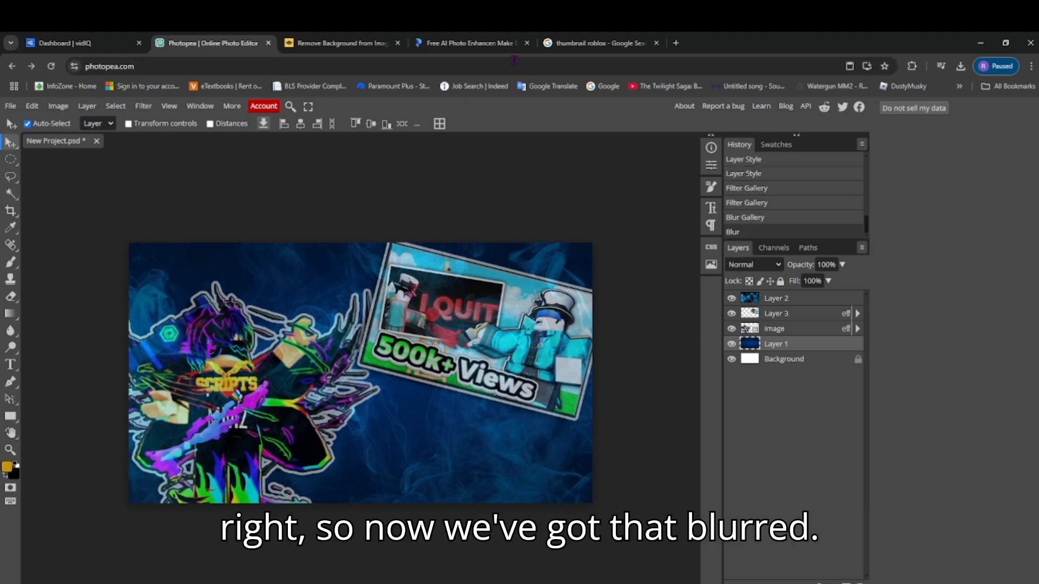
Switch to the Google image search, search for "paint brush" and paste a paintbrush cutout into the Photopea thumbnail.
left_click(595, 43)
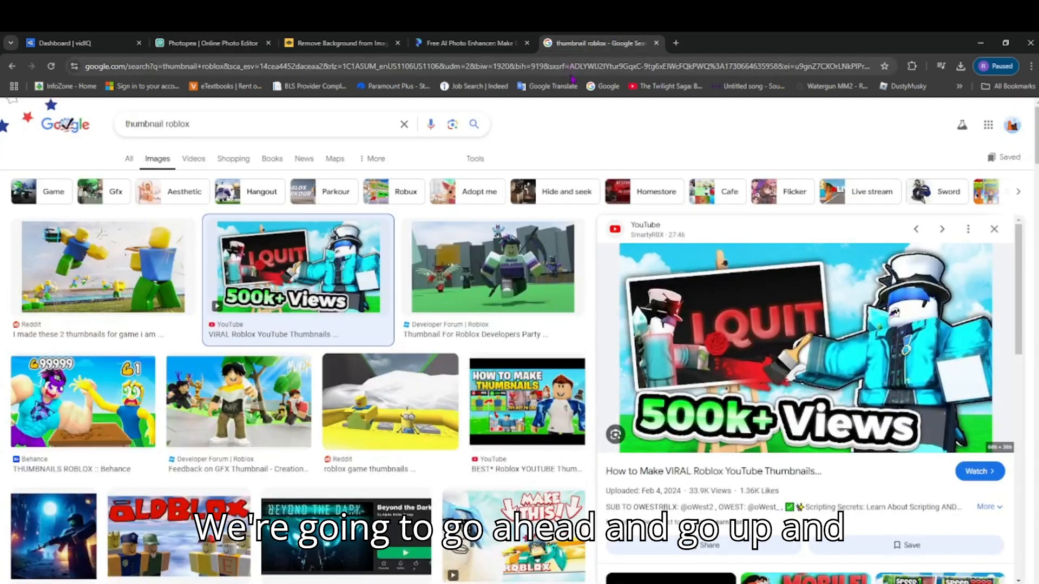
left_click(409, 124)
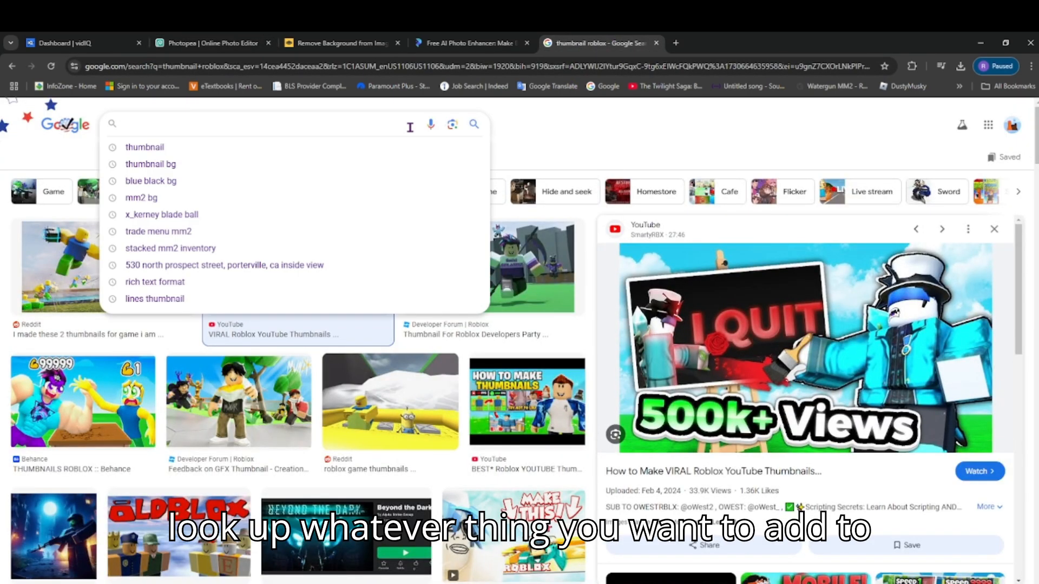
type("paint")
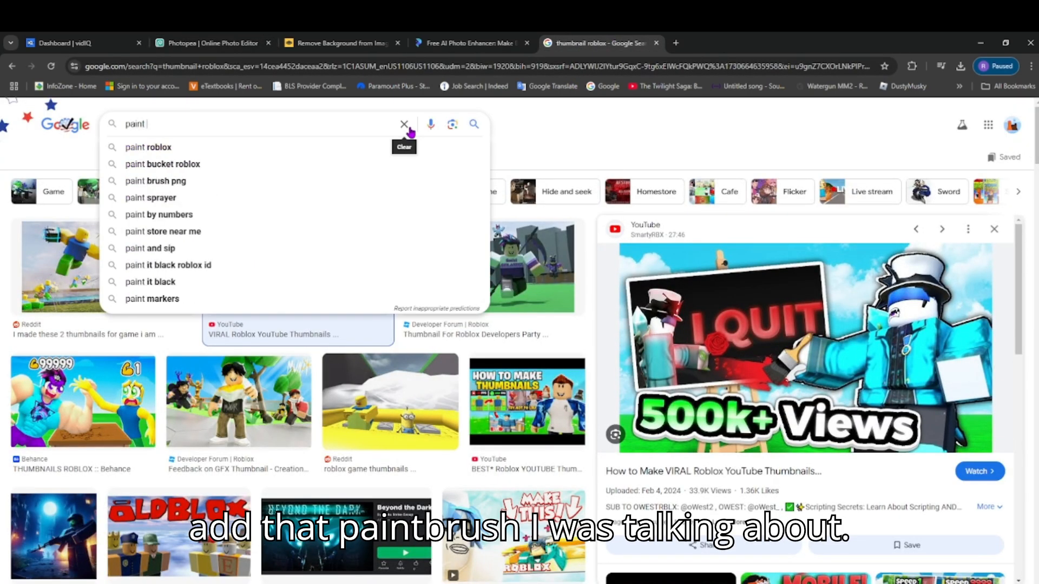
type(" brush")
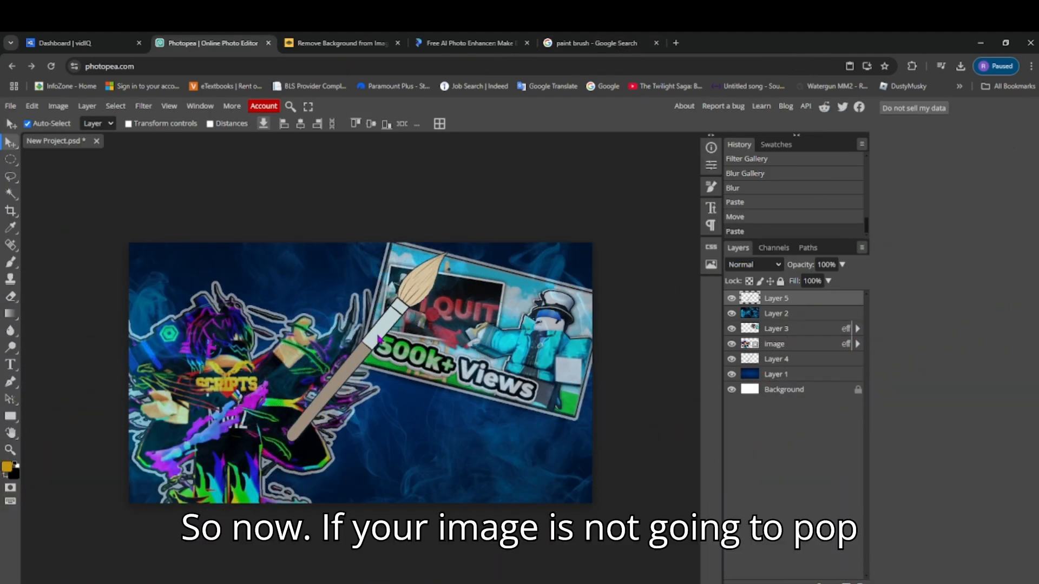
Shrink the paintbrush to about 61% and place it below the tilted thumbnail image, with the bristles overlapping its lower edge.
left_click_drag(379, 339, 410, 393)
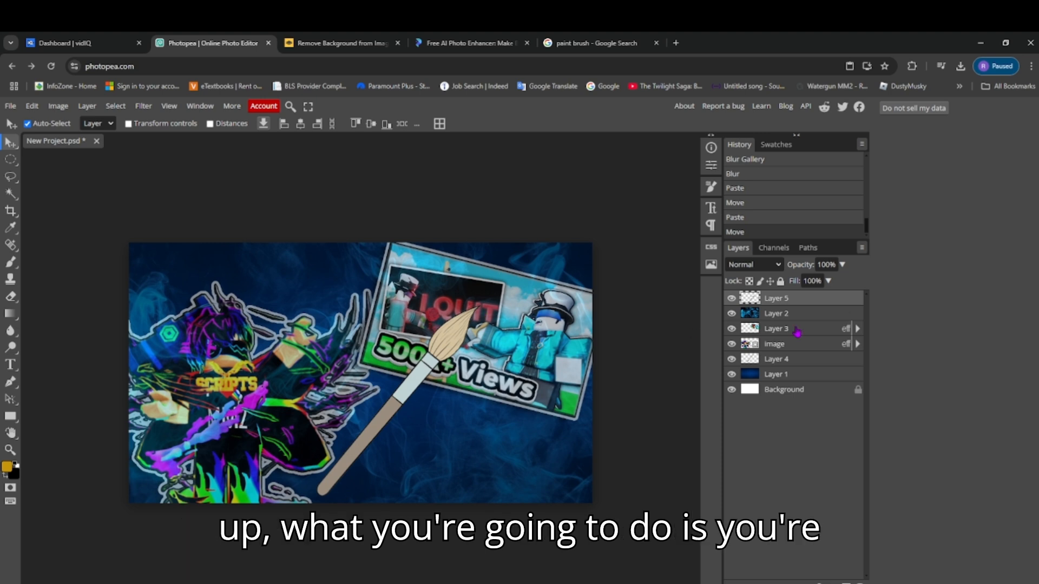
mouse_move(786, 299)
left_mouse_down()
mouse_move(786, 386)
mouse_move(770, 301)
left_mouse_up()
left_click_drag(440, 340, 384, 279)
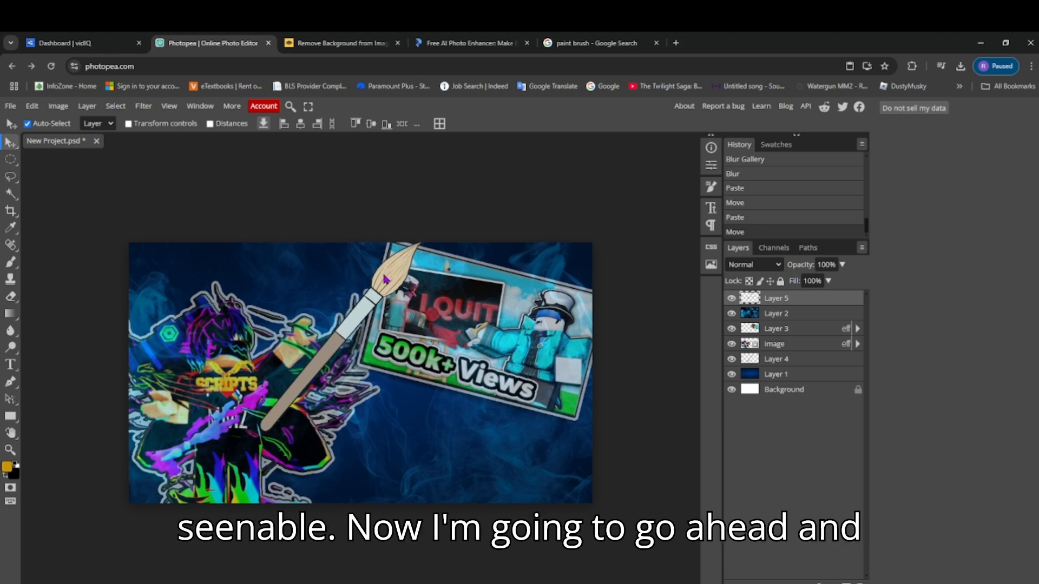
key("ctrl+alt+t")
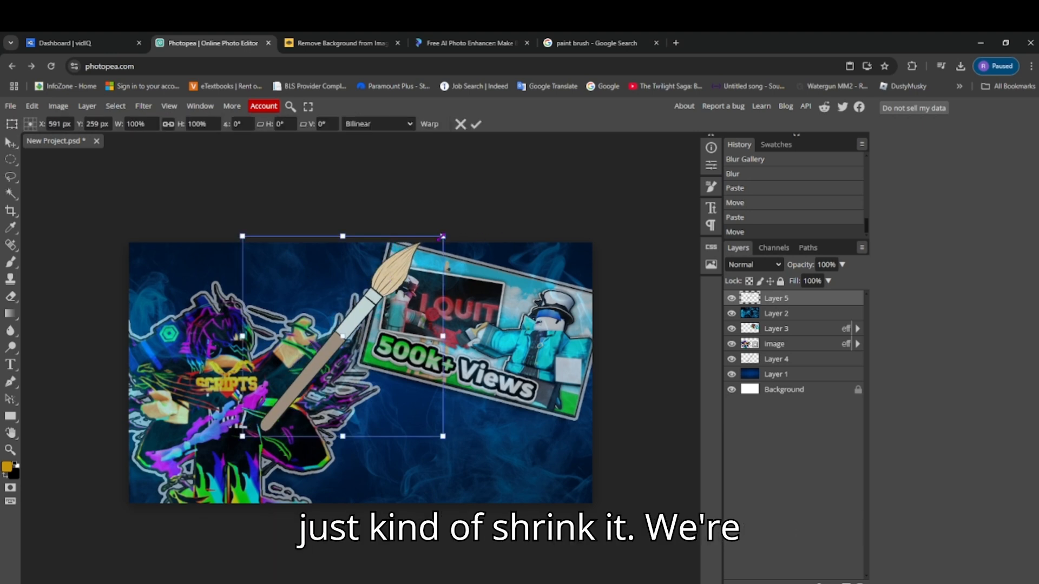
left_click_drag(444, 236, 365, 311)
left_click_drag(311, 330, 348, 284)
left_click_drag(401, 225, 418, 242)
left_click_drag(360, 284, 452, 378)
left_click_drag(503, 331, 490, 318)
left_click_drag(470, 365, 464, 396)
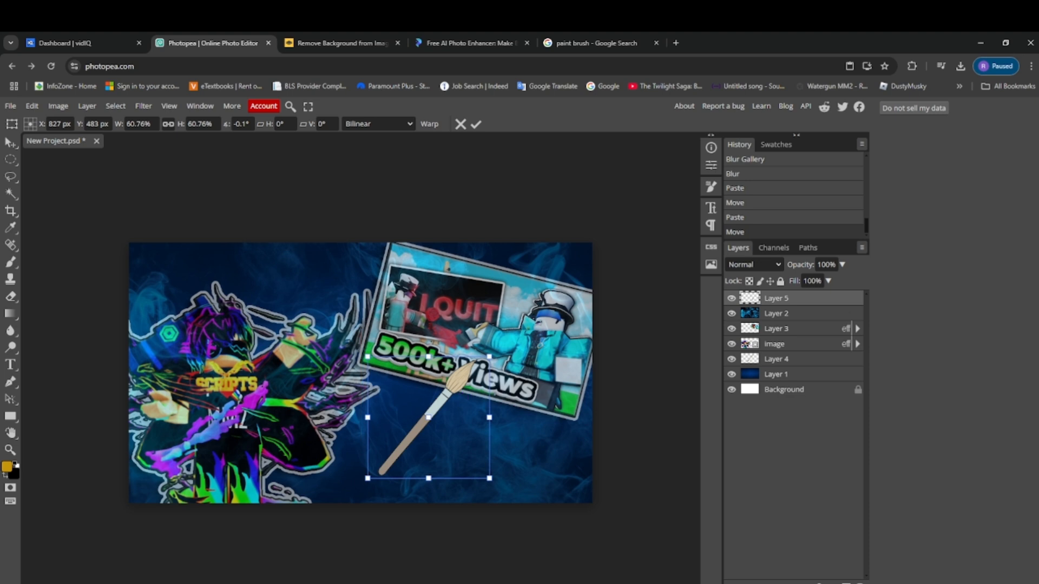
Open the blending options of the paintbrush layer and enable Bevel and Emboss with Contour.
right_click(776, 299)
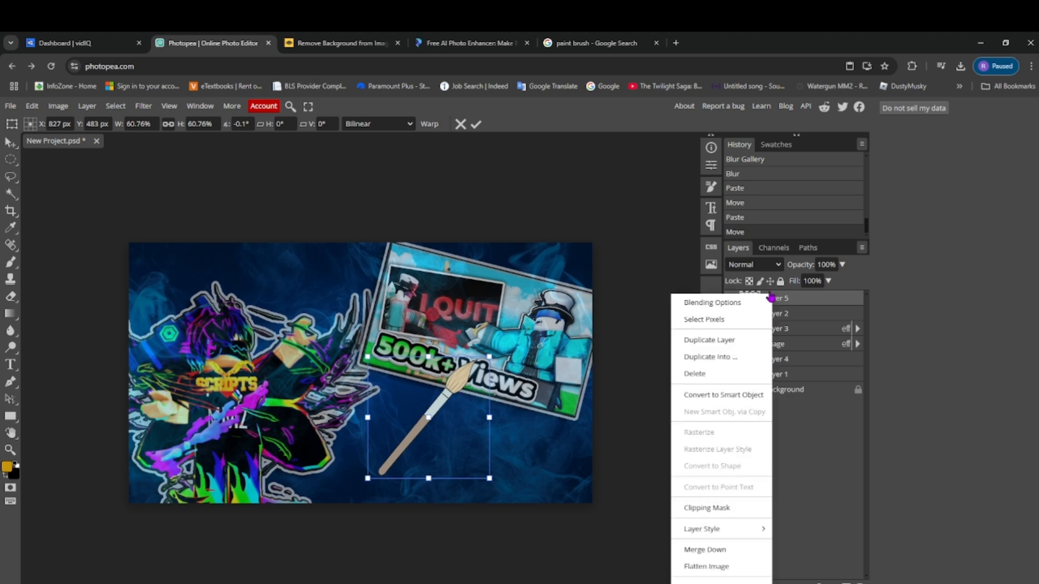
left_click(698, 299)
left_click(715, 374)
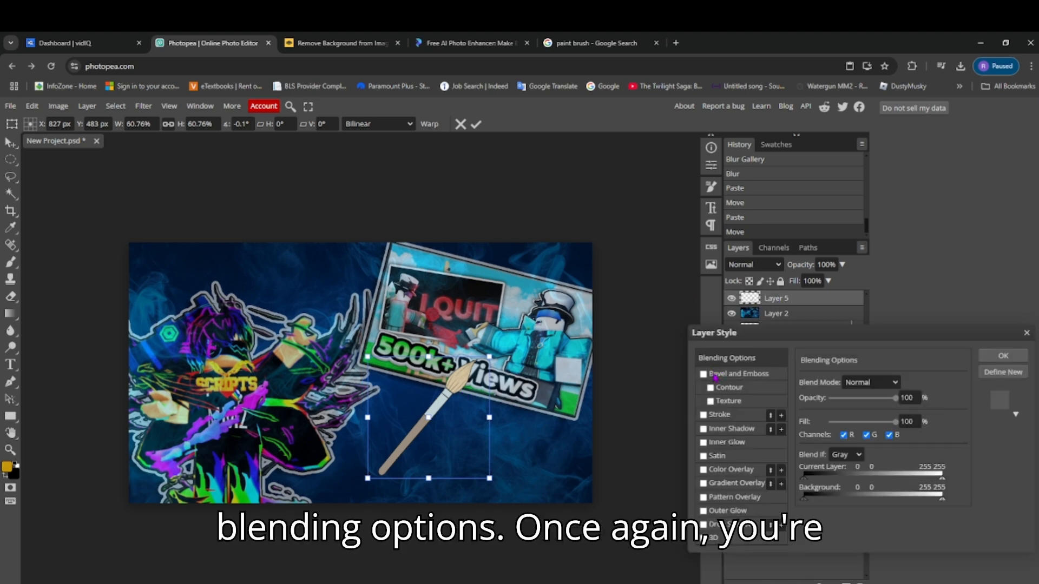
left_click(717, 388)
Add Stroke, Inner Shadow, Inner Glow, Outer Glow and Drop Shadow to the paintbrush and apply its layer style.
left_click(703, 415)
left_click(704, 429)
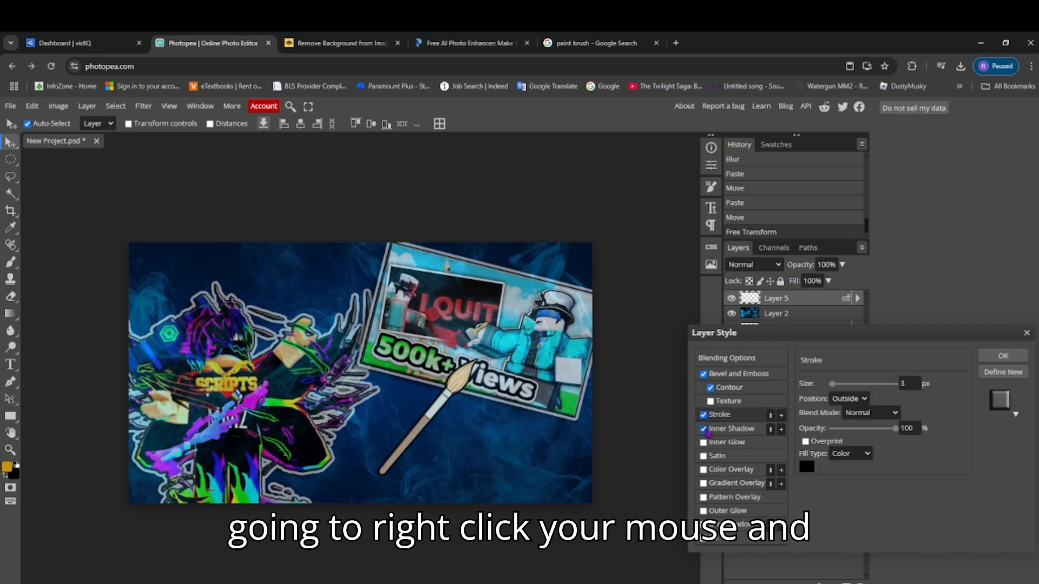
left_click(704, 443)
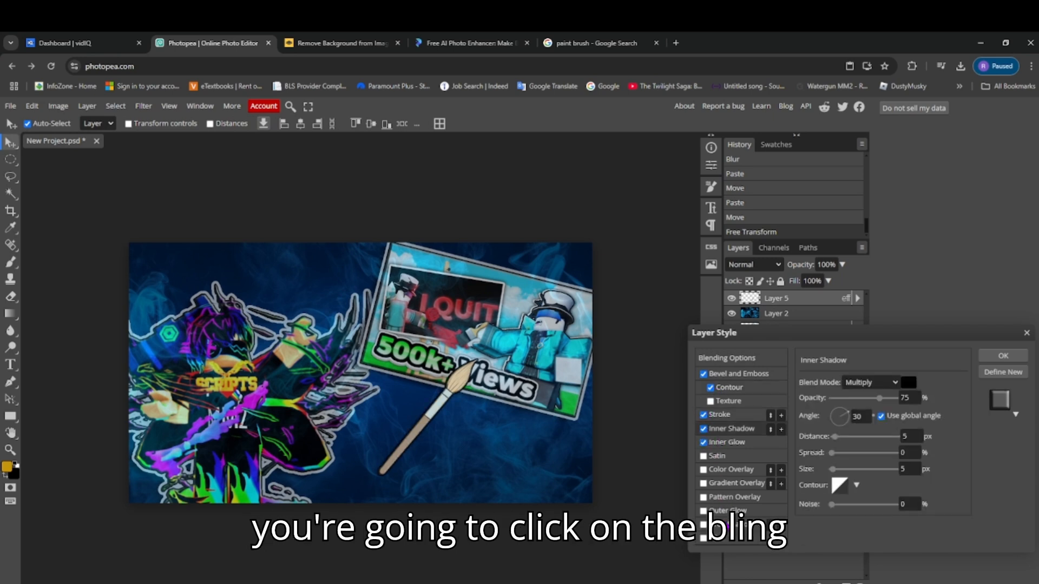
left_click(720, 511)
left_click(720, 524)
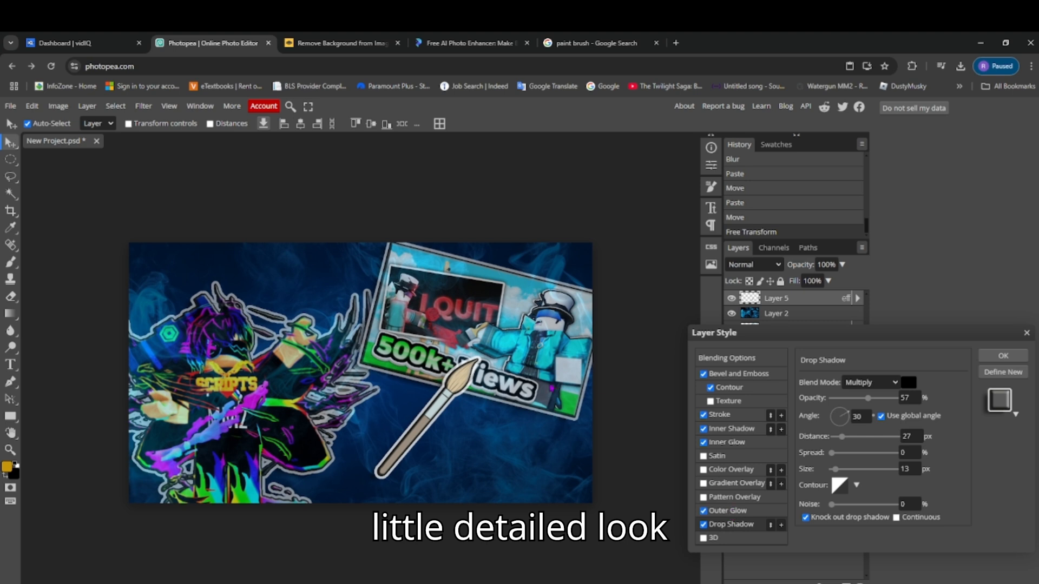
key("Return")
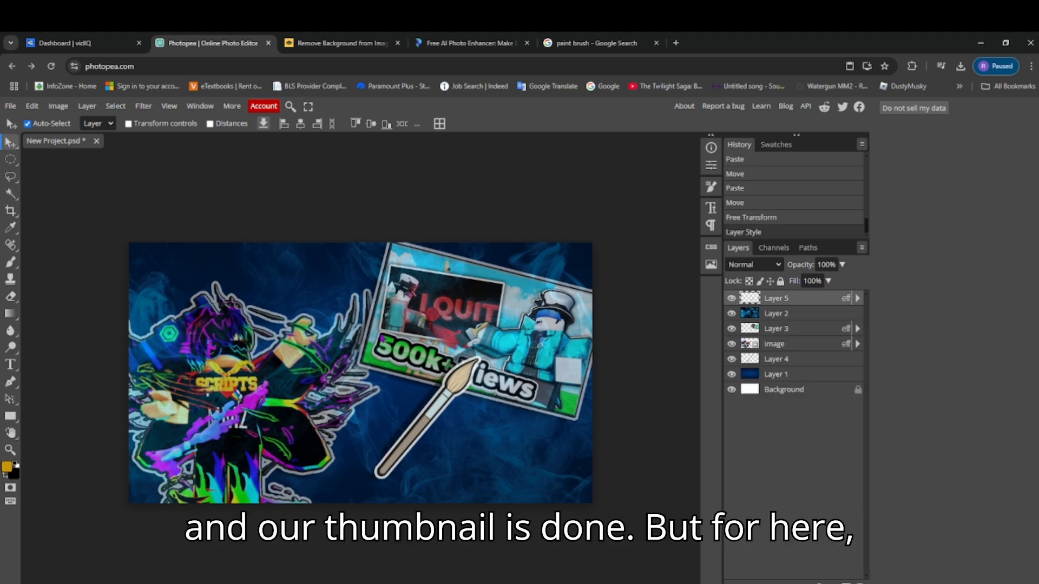
Enlarge the avatar to 95% with Free Transform, extending it up and toward the thumbnail image.
left_click(745, 347)
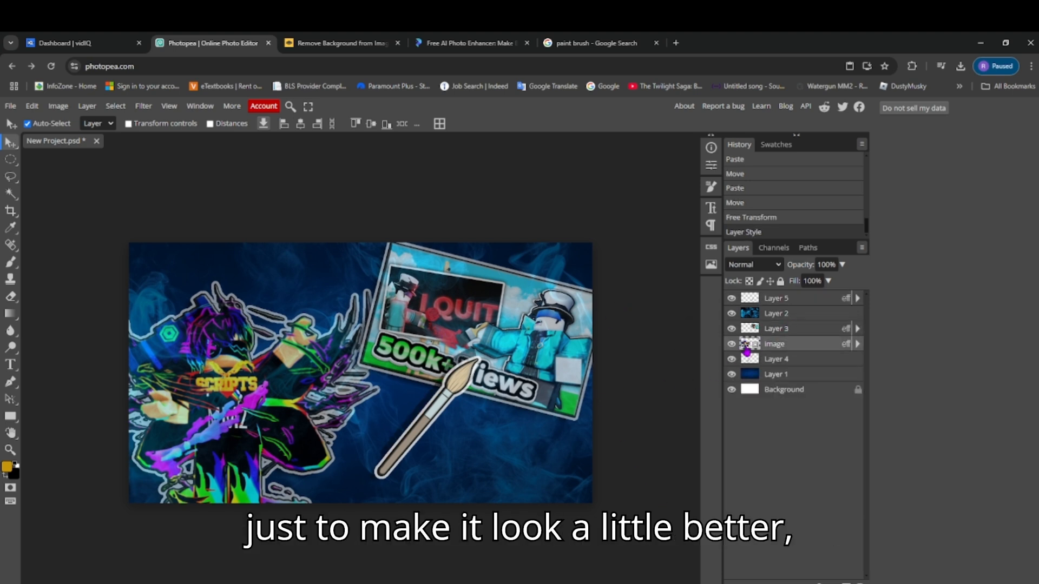
key("ctrl+alt+t")
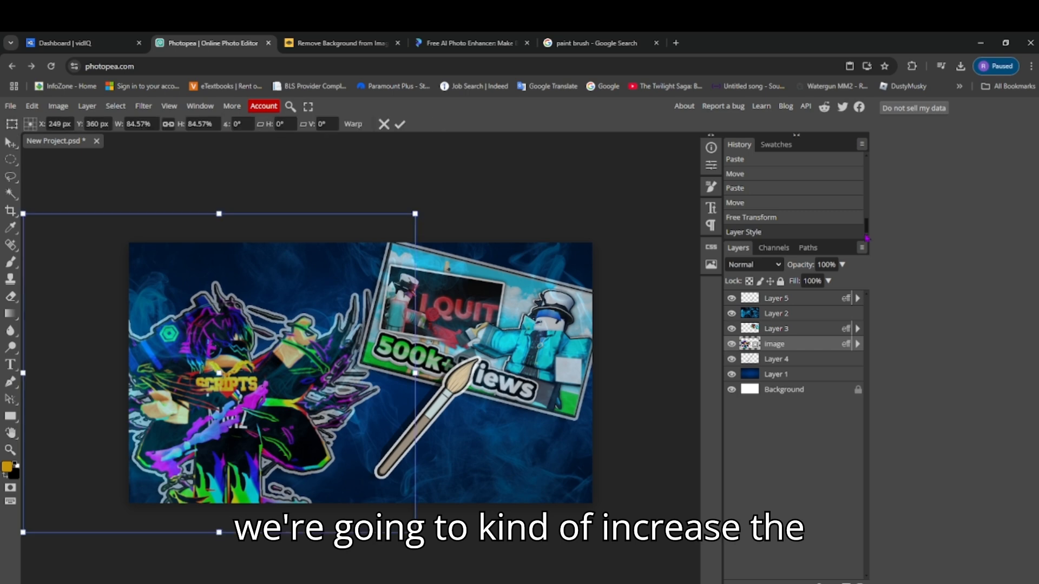
left_click_drag(415, 214, 452, 175)
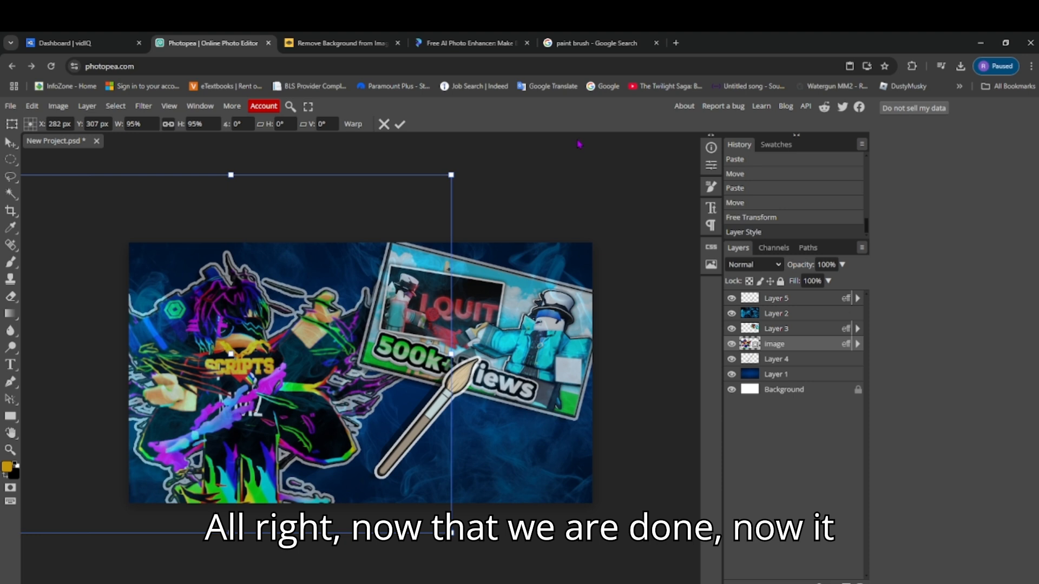
left_click(400, 124)
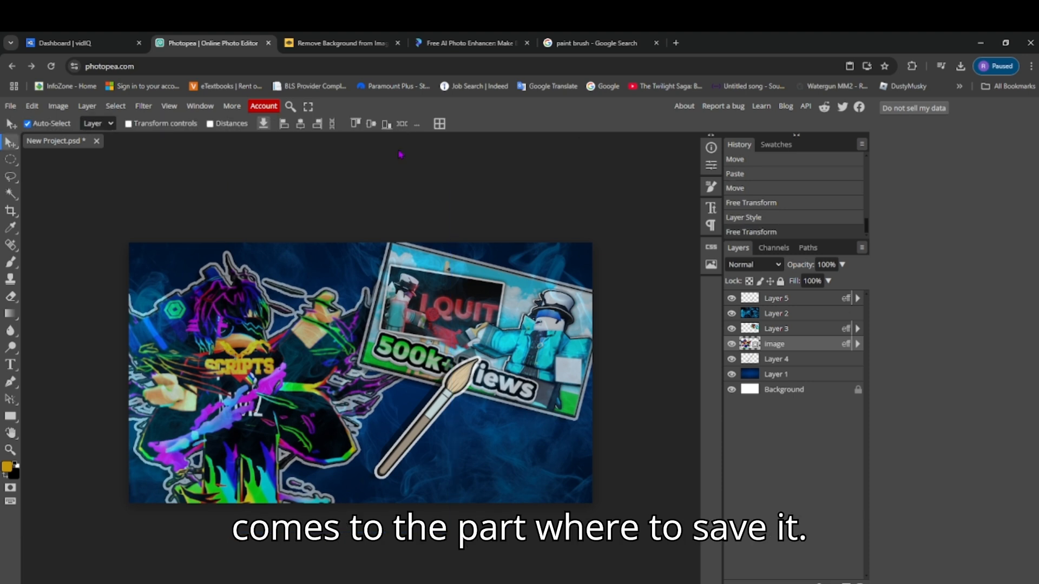
Export the thumbnail as a 1280 x 720 px PNG at 100% quality and save it.
left_click(7, 106)
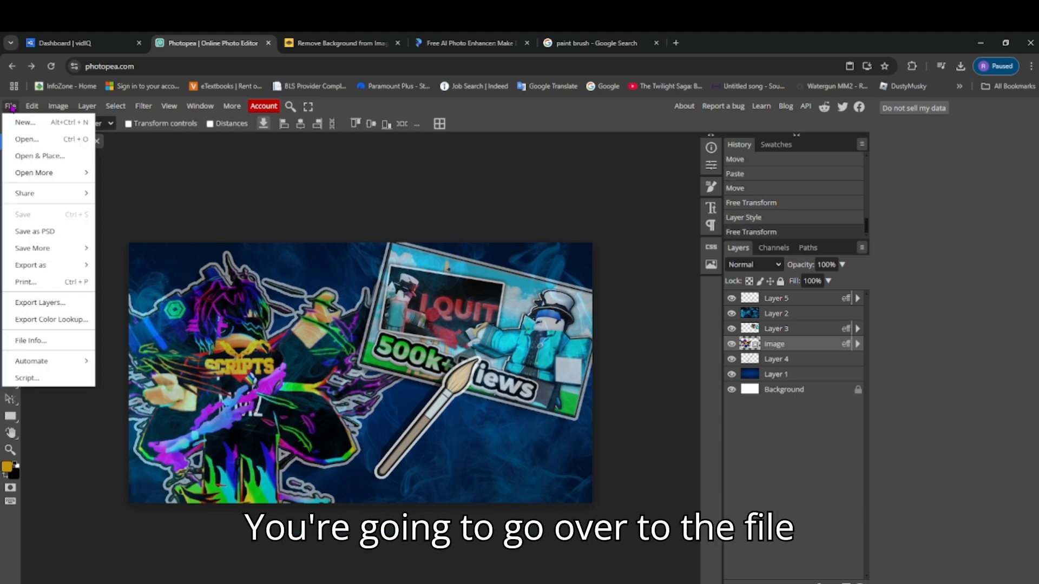
mouse_move(53, 249)
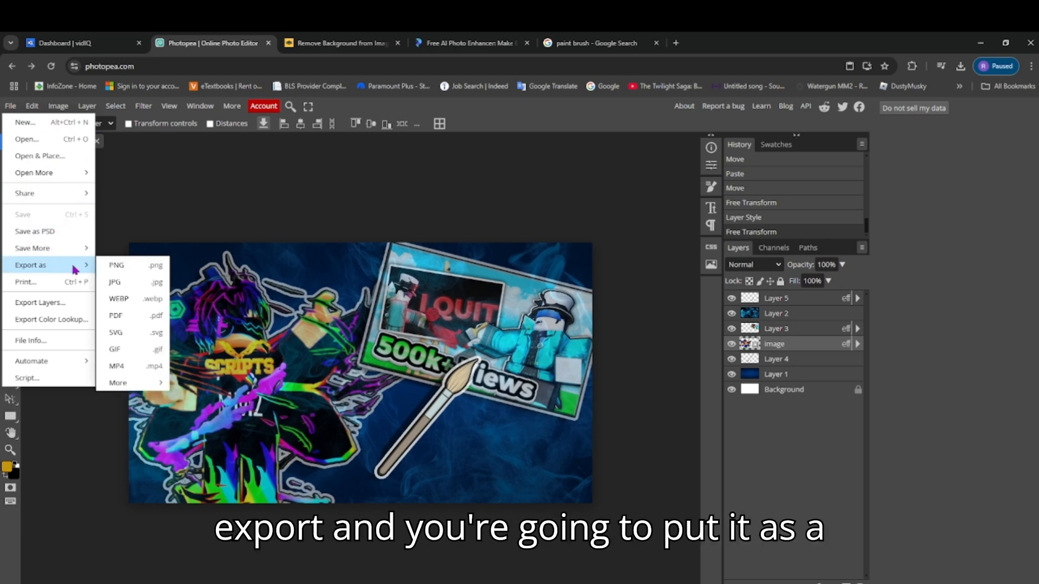
left_click(120, 267)
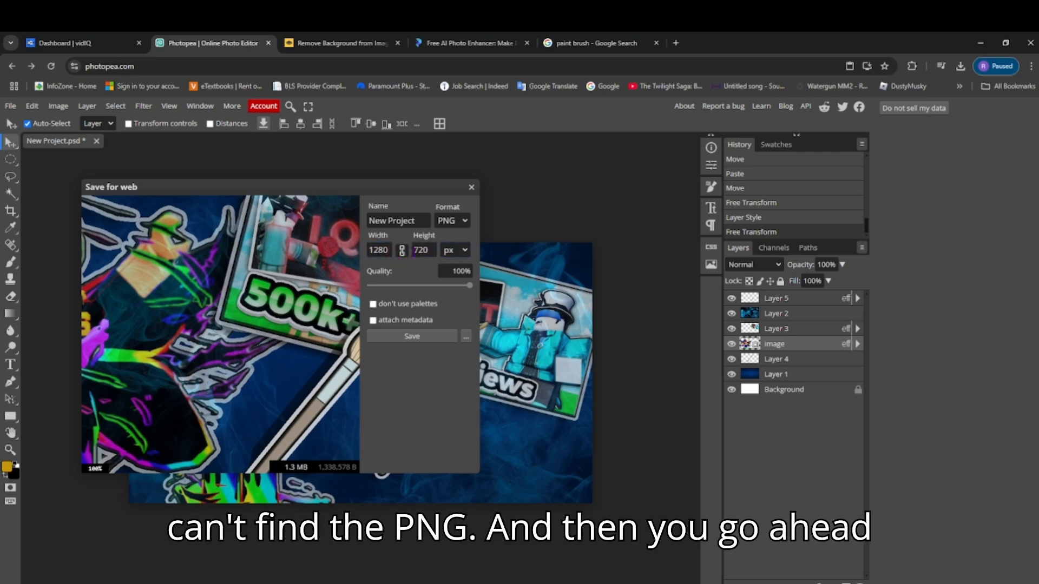
left_click(447, 339)
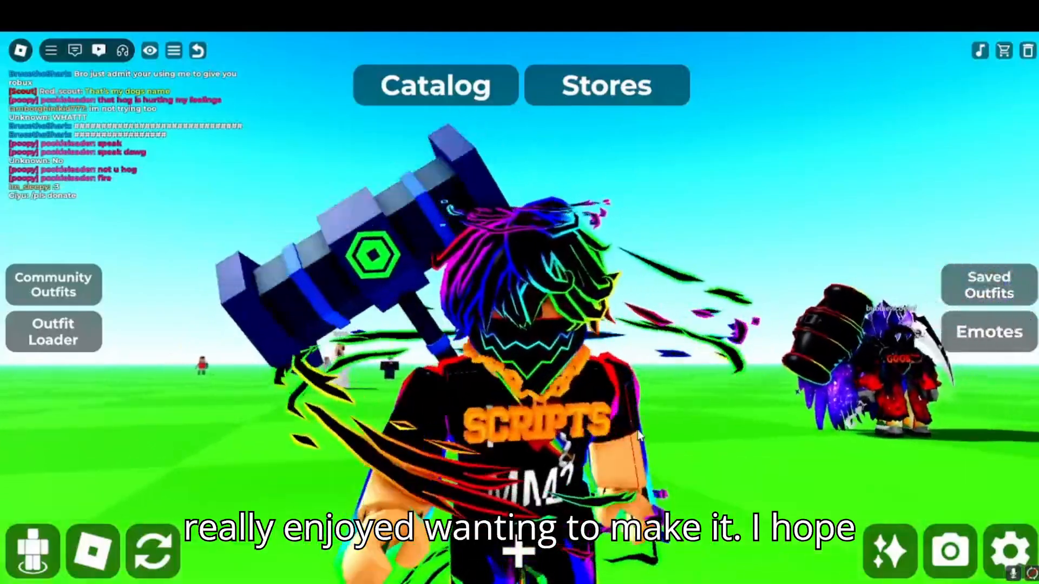
scroll(641, 434, "up", 3)
scroll(649, 421, "down", 1)
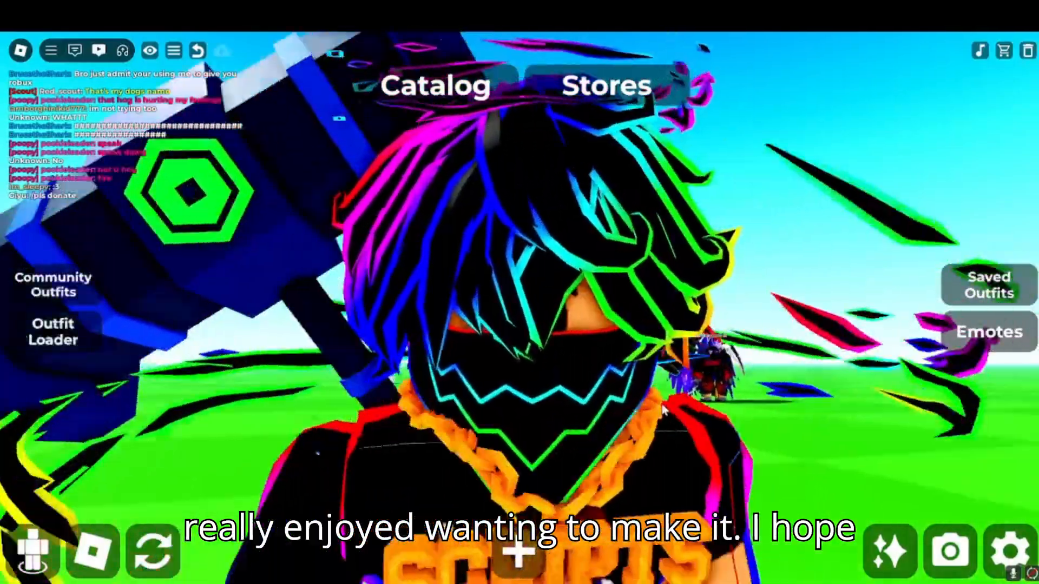
scroll(645, 412, "down", 3)
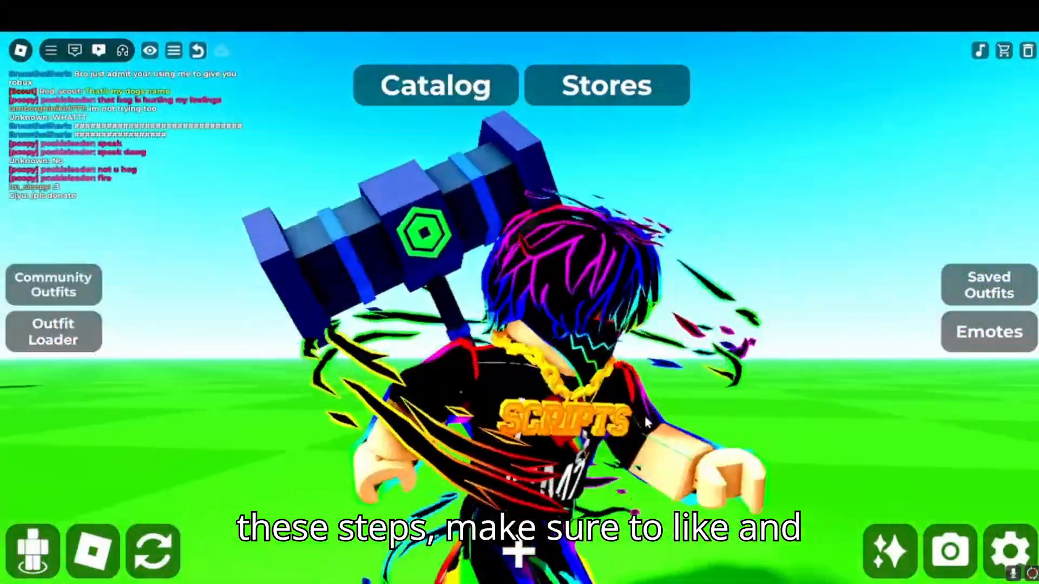